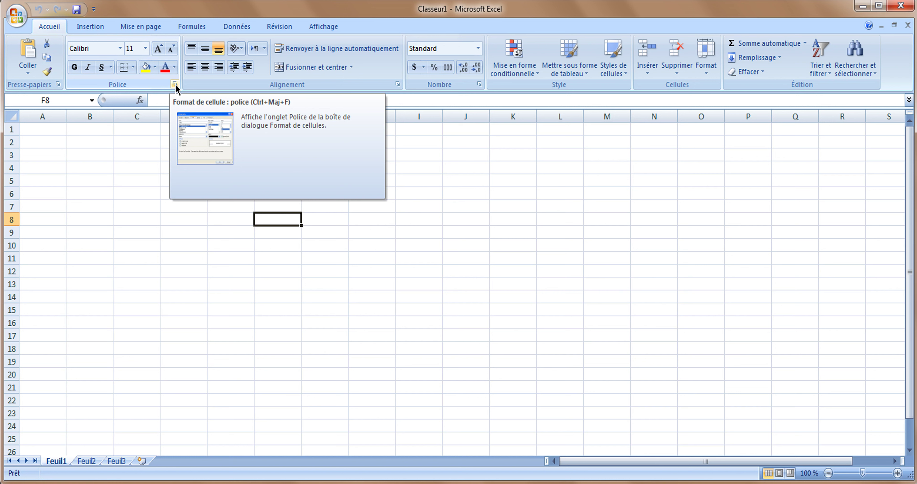
Step: Examine the alignment, number, font, border, fill and protection settings in the cell format options for F8
{"action": "left_click", "coordinate": [175, 84]}
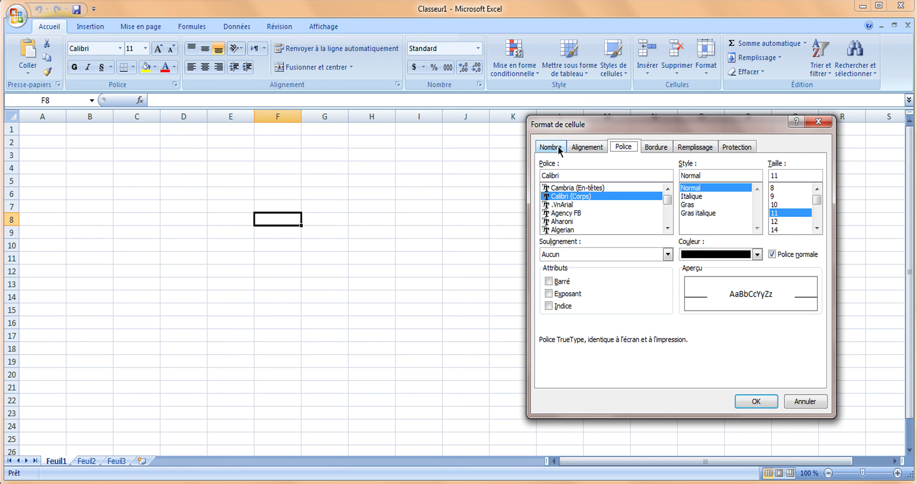
{"action": "left_click", "coordinate": [585, 147]}
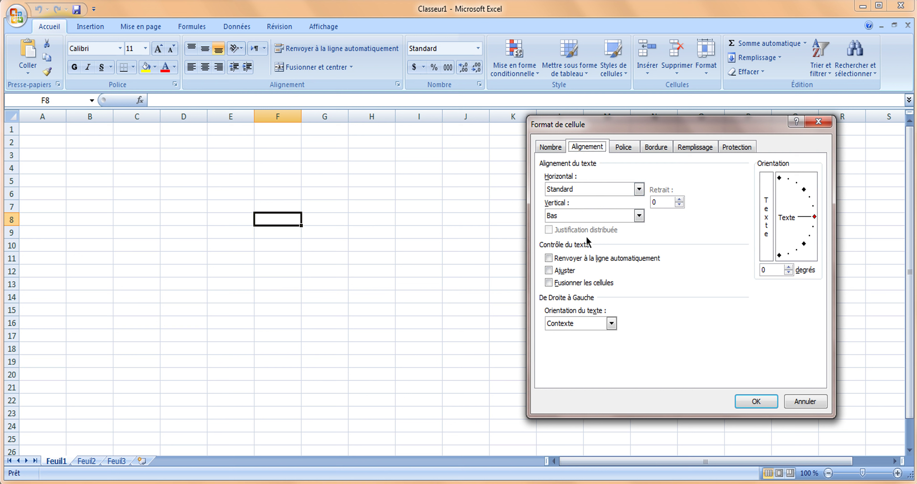
{"action": "left_click", "coordinate": [552, 147]}
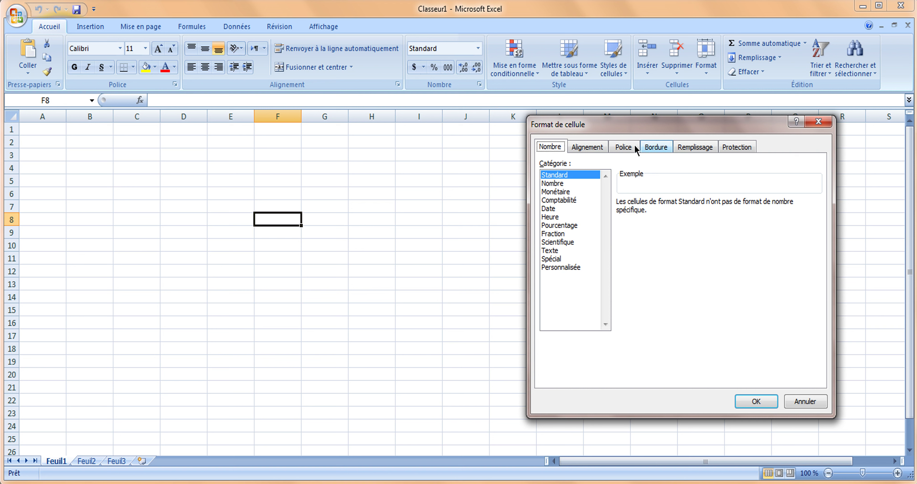
{"action": "left_click", "coordinate": [624, 148]}
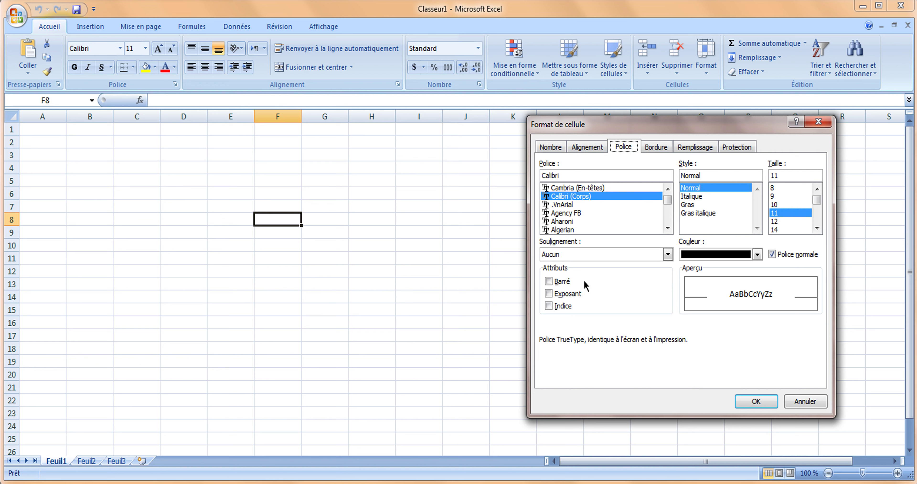
{"action": "left_click", "coordinate": [658, 150]}
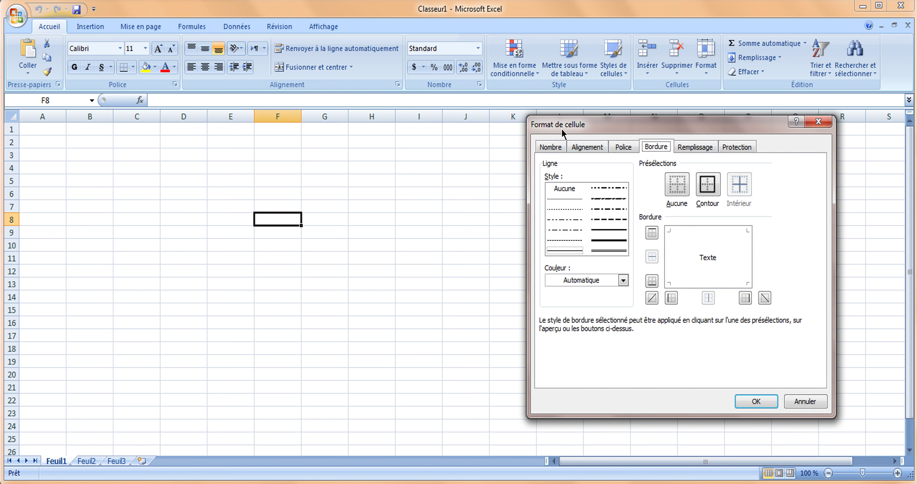
{"action": "left_click", "coordinate": [697, 148]}
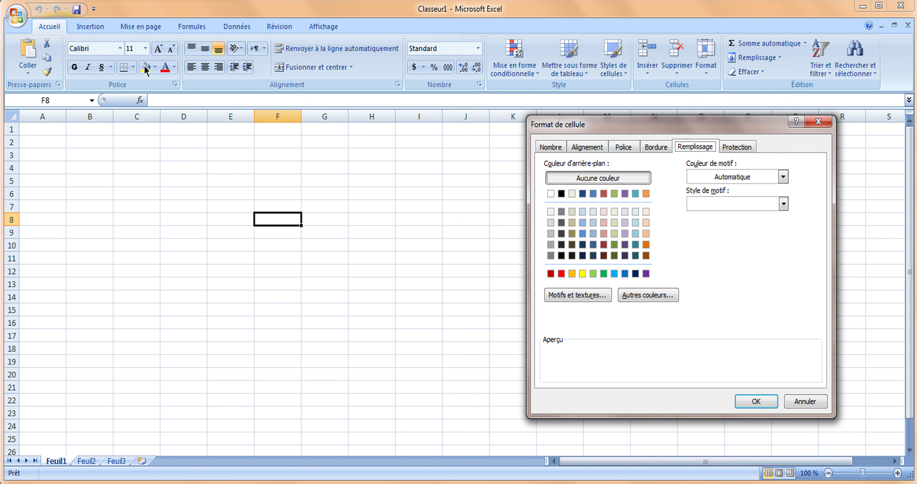
{"action": "left_click", "coordinate": [732, 148]}
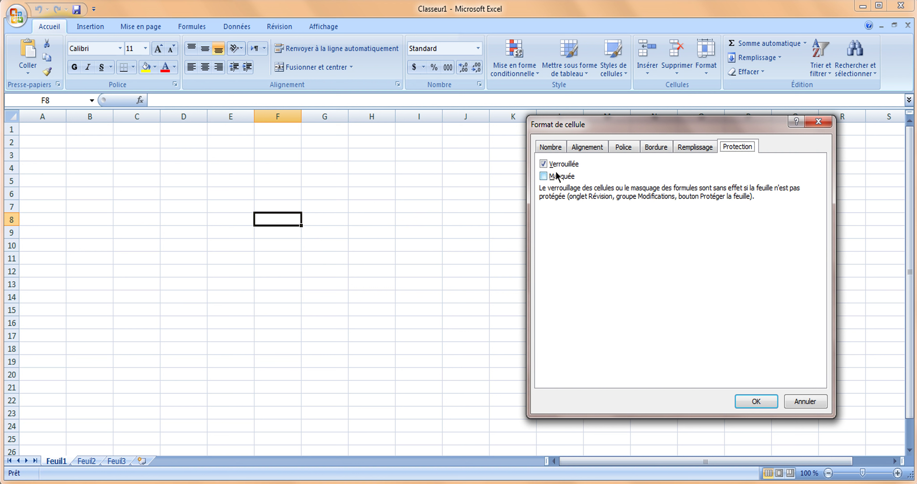
Step: Compare the Standard, Nombre and Monétaire number categories for cell F8 without applying any format
{"action": "left_click", "coordinate": [550, 147]}
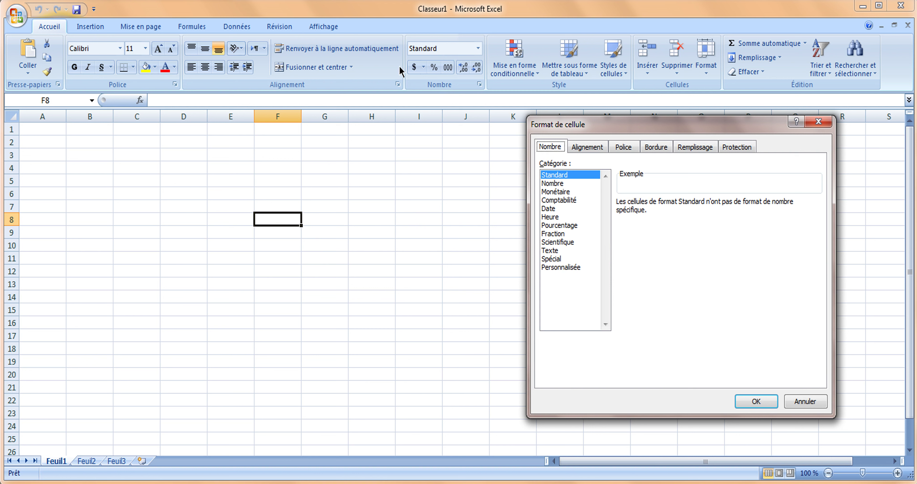
{"action": "left_click", "coordinate": [554, 184]}
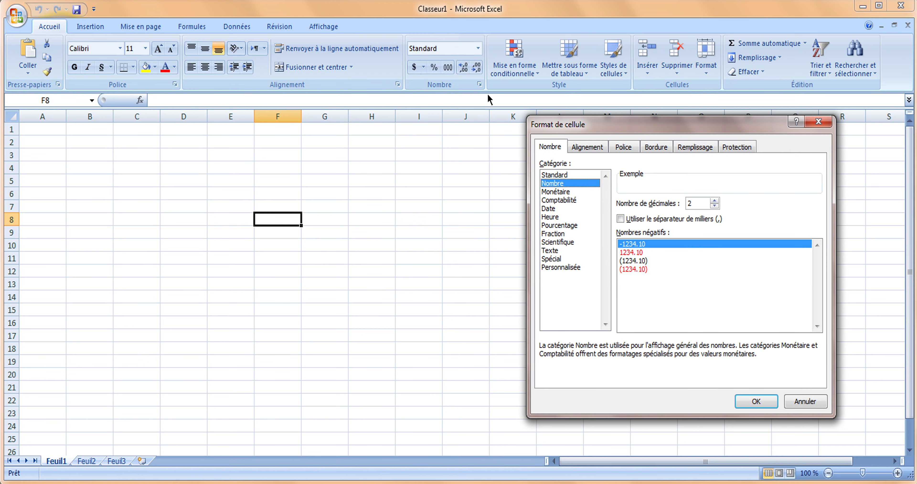
{"action": "left_click", "coordinate": [572, 193]}
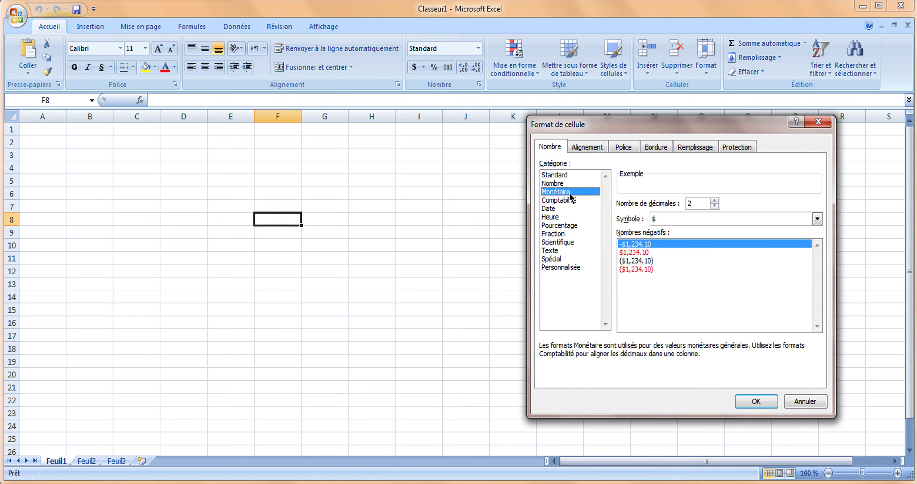
{"action": "left_click", "coordinate": [564, 175]}
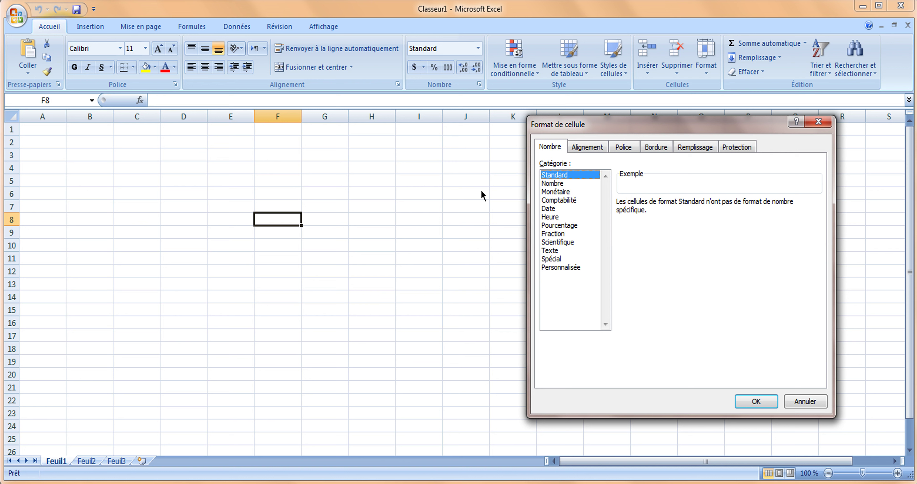
{"action": "left_click", "coordinate": [554, 184]}
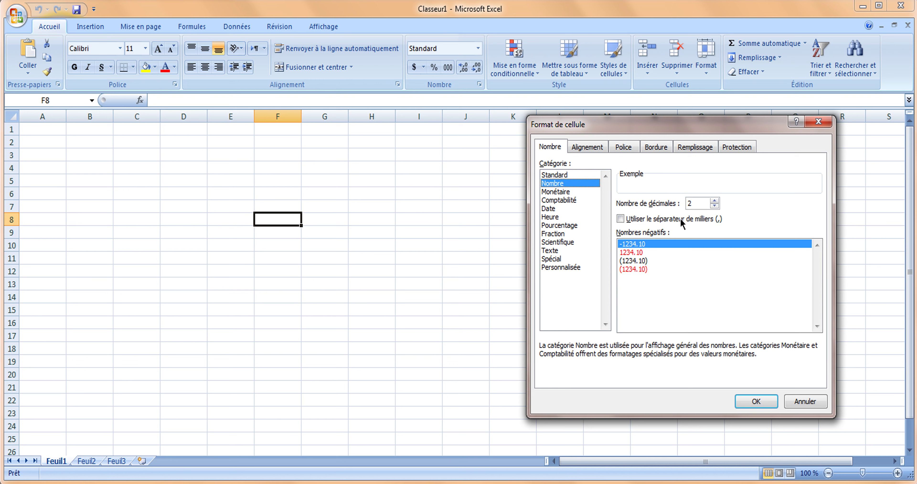
{"action": "left_click", "coordinate": [791, 403]}
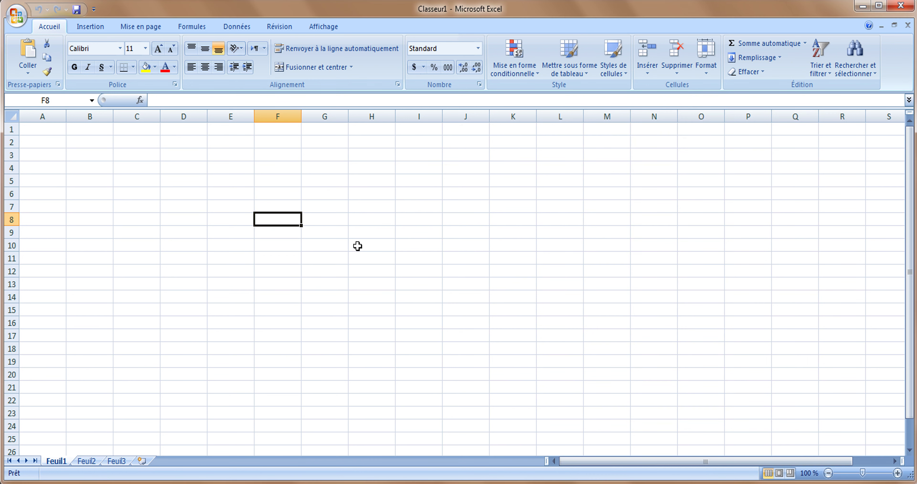
Step: Enter 5,4 in cell F8 and keep that cell selected
{"action": "type", "text": "5"}
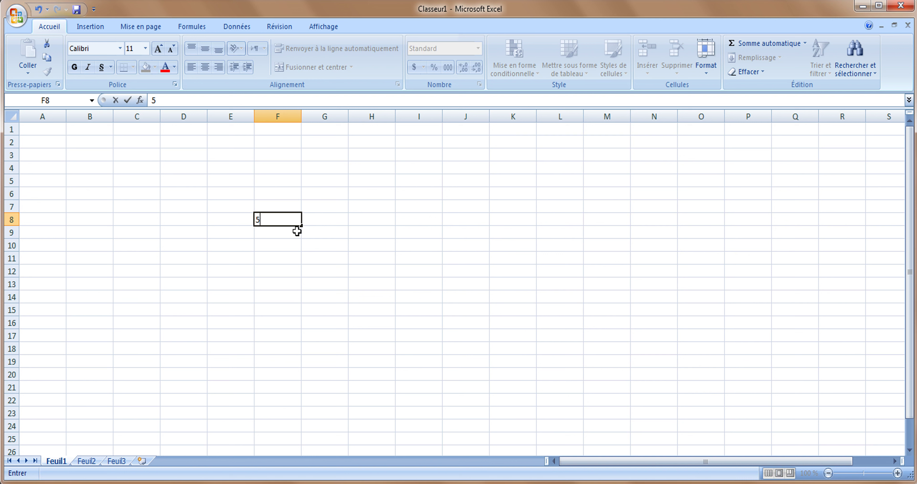
{"action": "type", "text": ",4"}
{"action": "left_click", "coordinate": [259, 181]}
{"action": "left_click", "coordinate": [275, 221]}
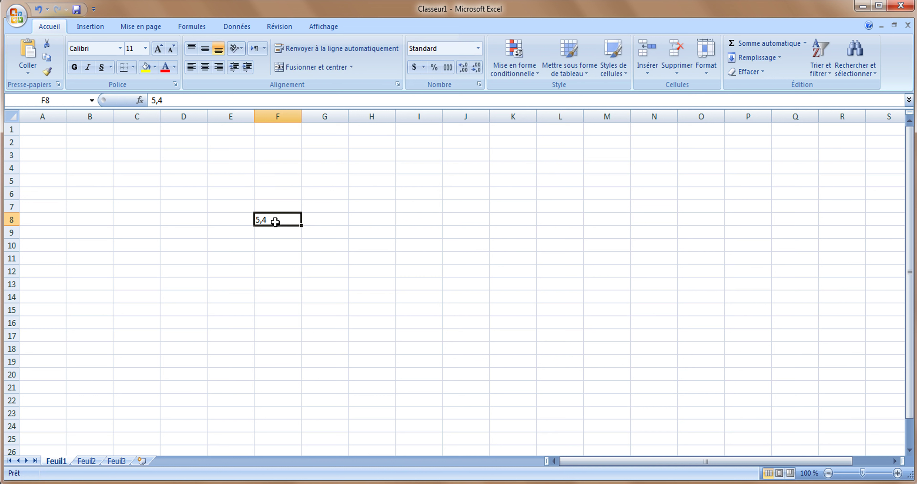
Step: Choose the bold (Gras) font style in the cell format settings for F8
{"action": "left_click", "coordinate": [179, 87]}
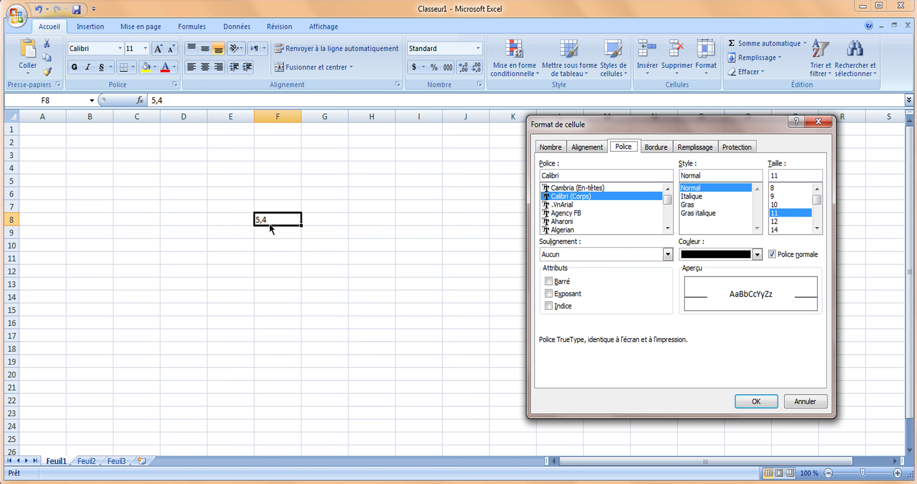
{"action": "left_click", "coordinate": [700, 195]}
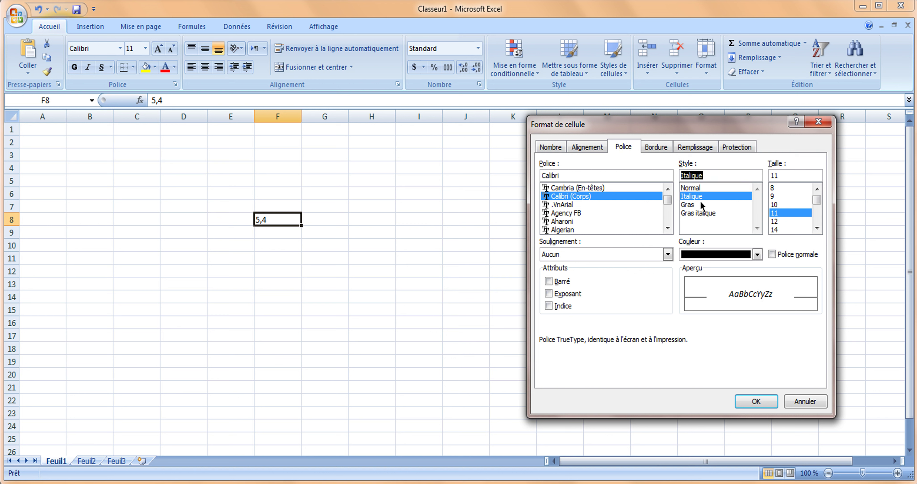
{"action": "left_click", "coordinate": [700, 205]}
{"action": "left_click", "coordinate": [700, 212]}
{"action": "left_click", "coordinate": [699, 205]}
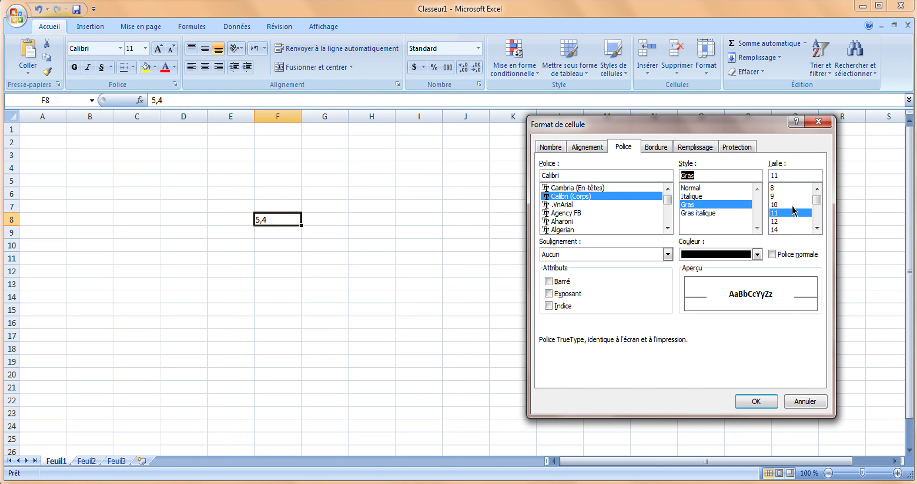
Step: Set cell F8's number category to Nombre with 3 decimals and apply the format
{"action": "left_click", "coordinate": [546, 147]}
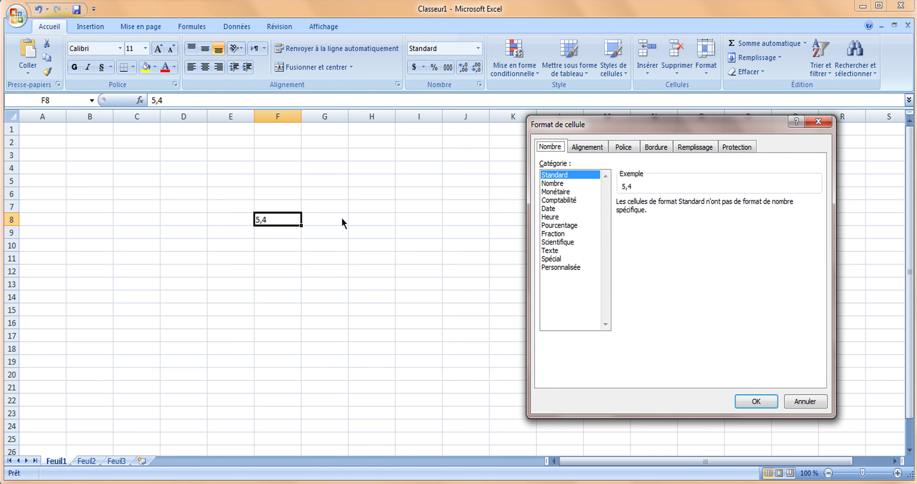
{"action": "left_click", "coordinate": [556, 183]}
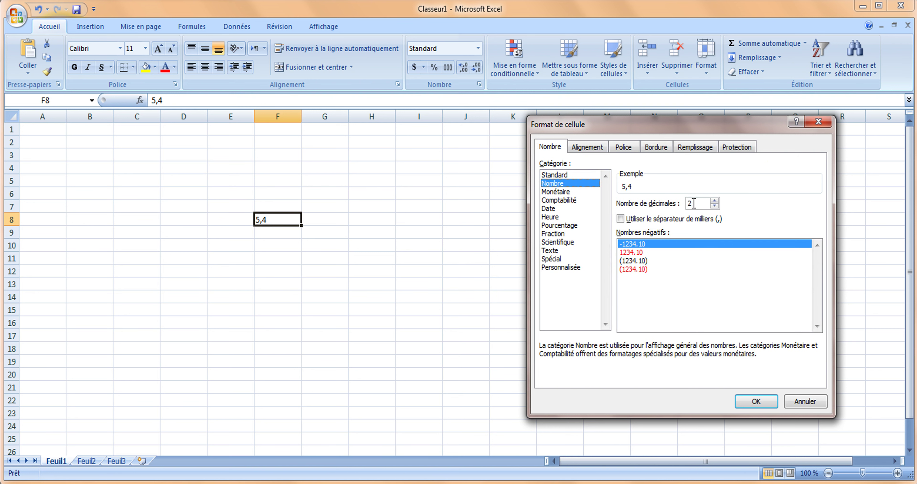
{"action": "left_click", "coordinate": [714, 200]}
{"action": "left_click", "coordinate": [714, 201]}
{"action": "left_click", "coordinate": [714, 201]}
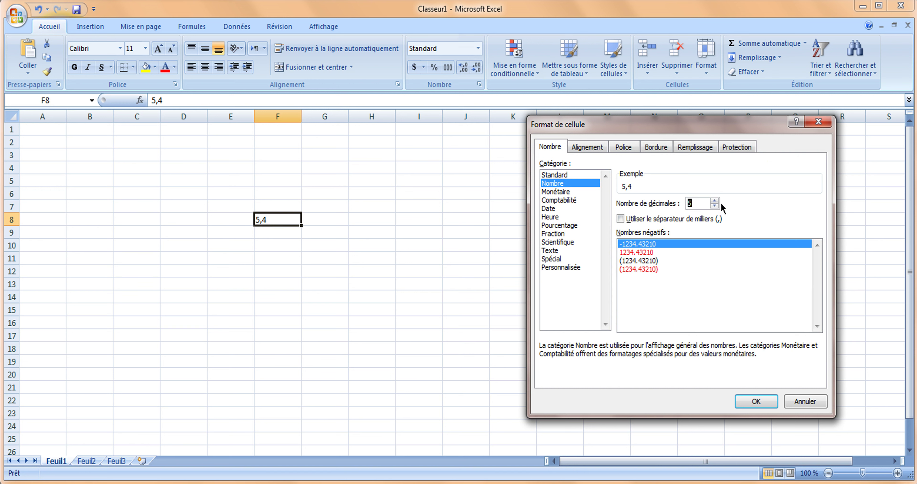
{"action": "double_click", "coordinate": [714, 205]}
{"action": "left_click", "coordinate": [755, 401]}
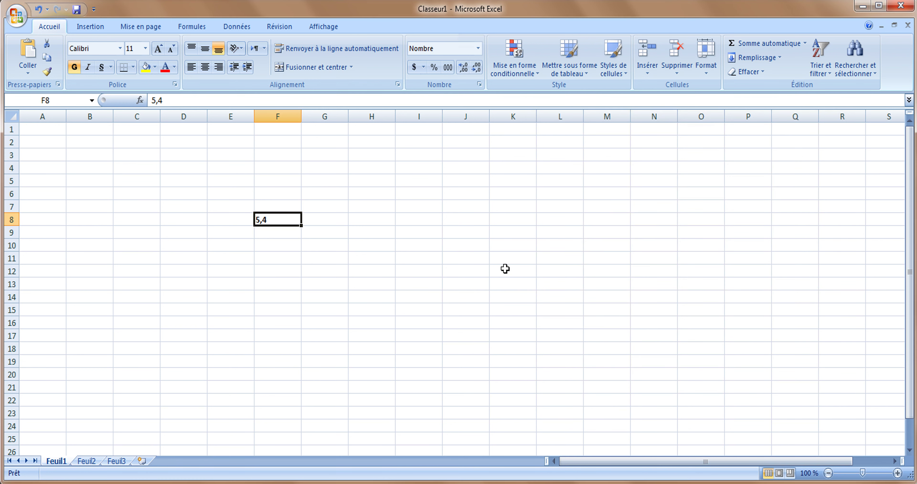
Step: Extend the value in cell F8 to 5,488987
{"action": "double_click", "coordinate": [274, 219]}
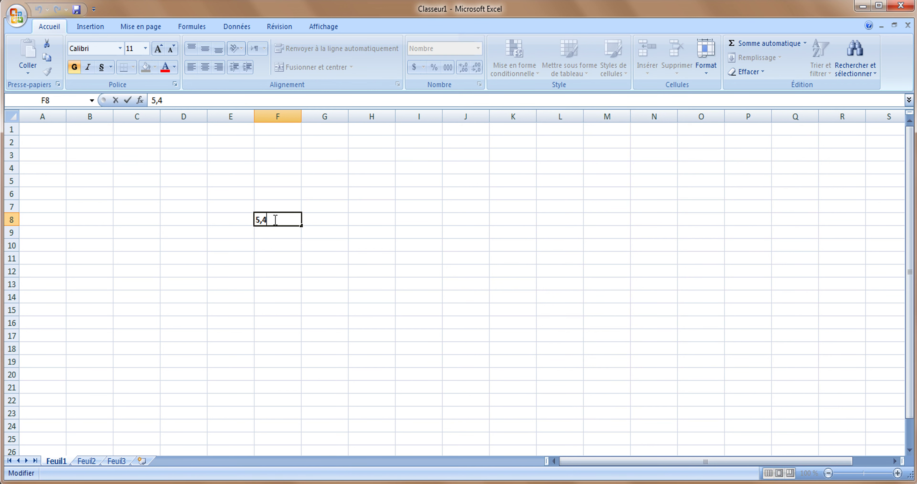
{"action": "type", "text": "88987"}
{"action": "key", "text": "Return"}
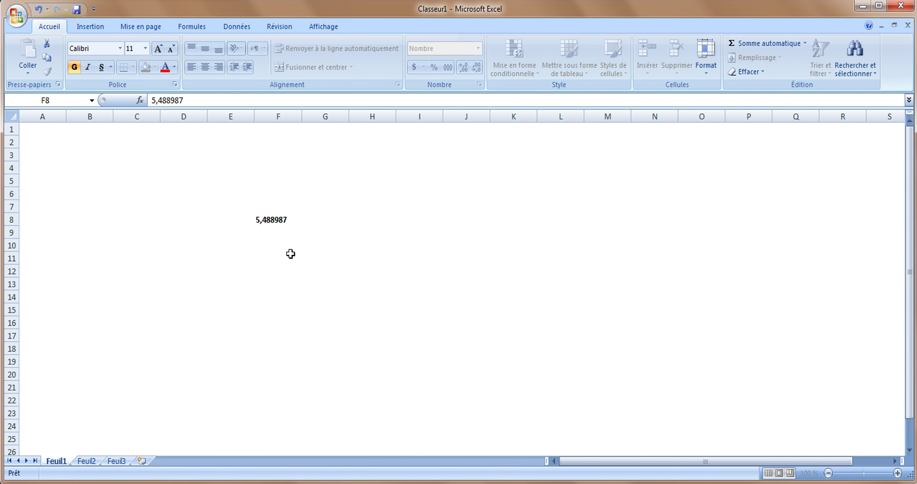
{"action": "left_click", "coordinate": [289, 221]}
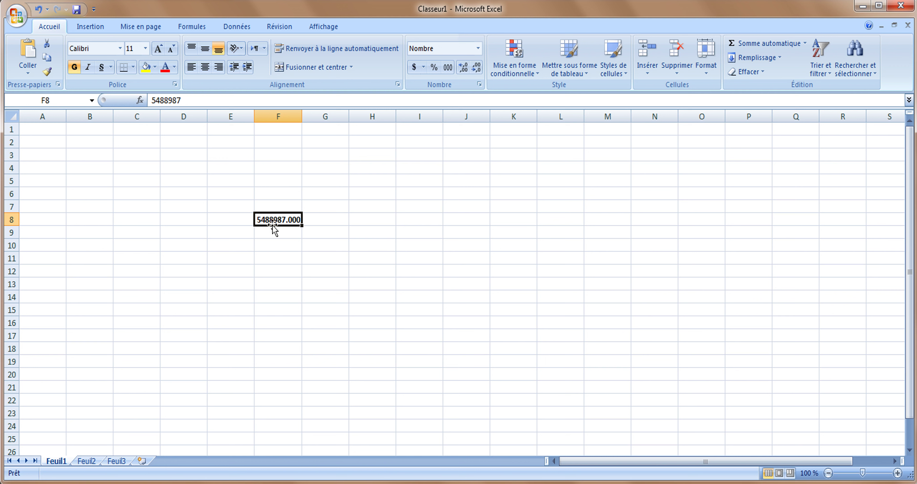
Step: Correct the value in cell F8 to 5.488987 by adding a decimal point after the first digit
{"action": "double_click", "coordinate": [263, 217]}
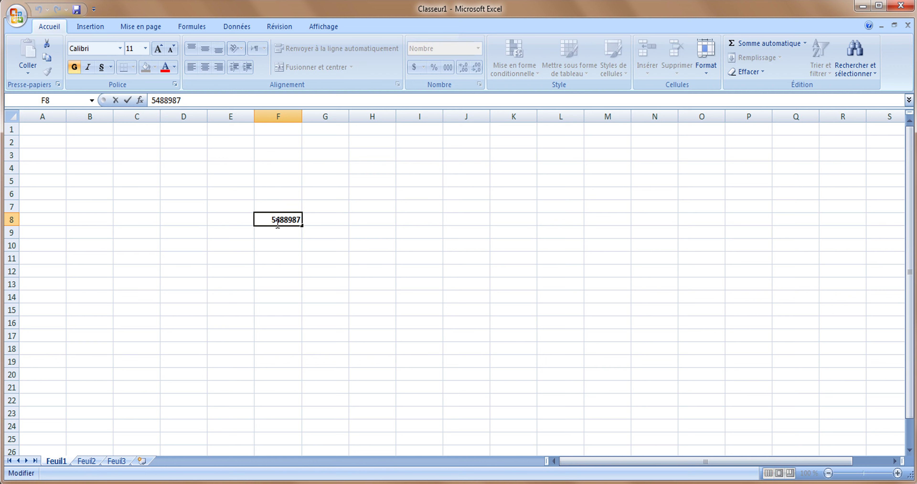
{"action": "type", "text": ","}
{"action": "left_click", "coordinate": [289, 244]}
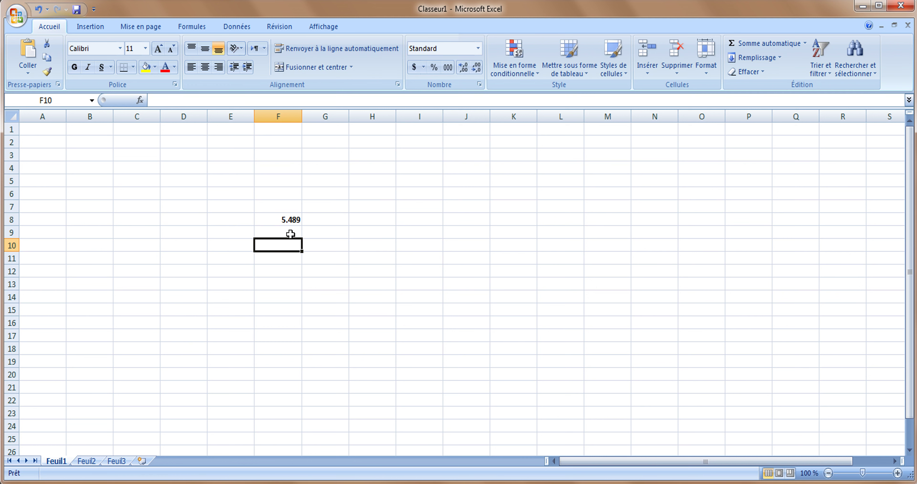
Step: Reduce the number format of cell F8 to 2 decimals and apply it
{"action": "left_click", "coordinate": [287, 221]}
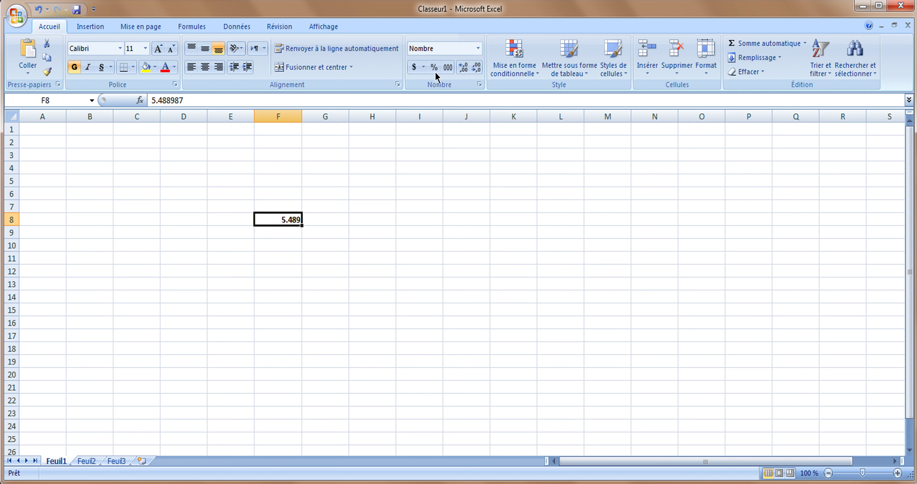
{"action": "left_click", "coordinate": [478, 49]}
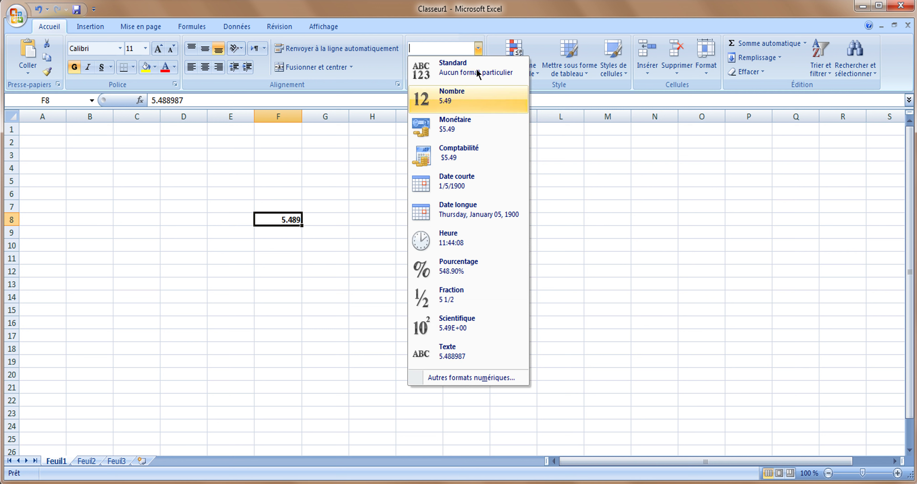
{"action": "left_click", "coordinate": [174, 85]}
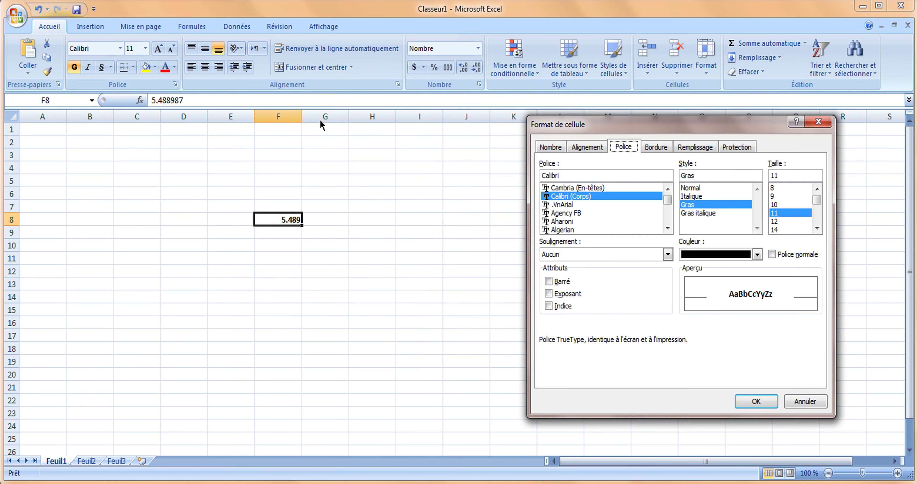
{"action": "left_click", "coordinate": [549, 147]}
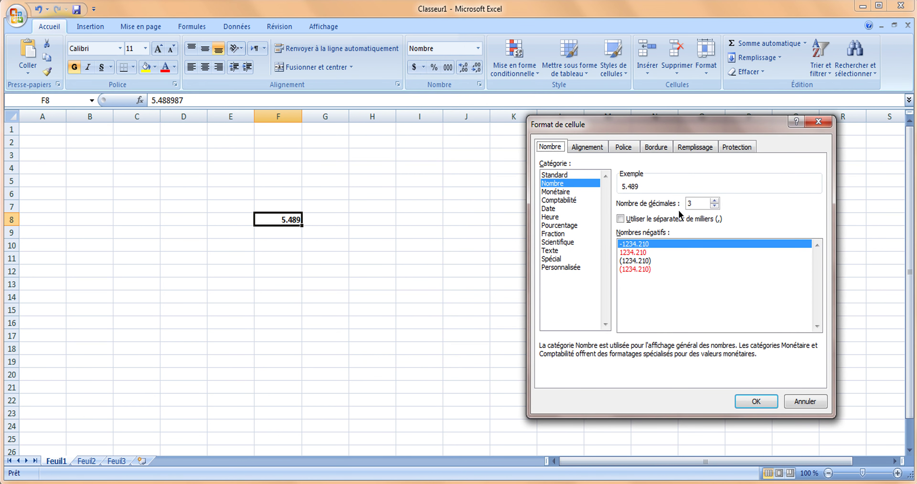
{"action": "left_click", "coordinate": [715, 207]}
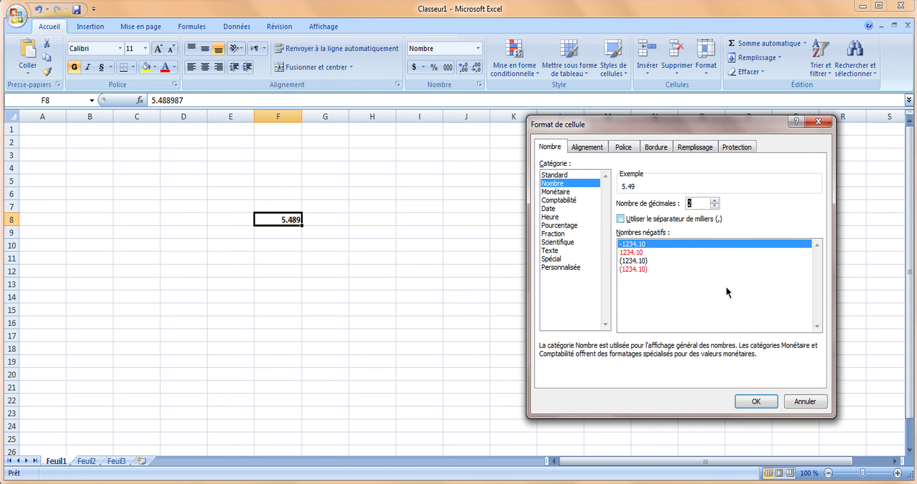
{"action": "left_click", "coordinate": [746, 402]}
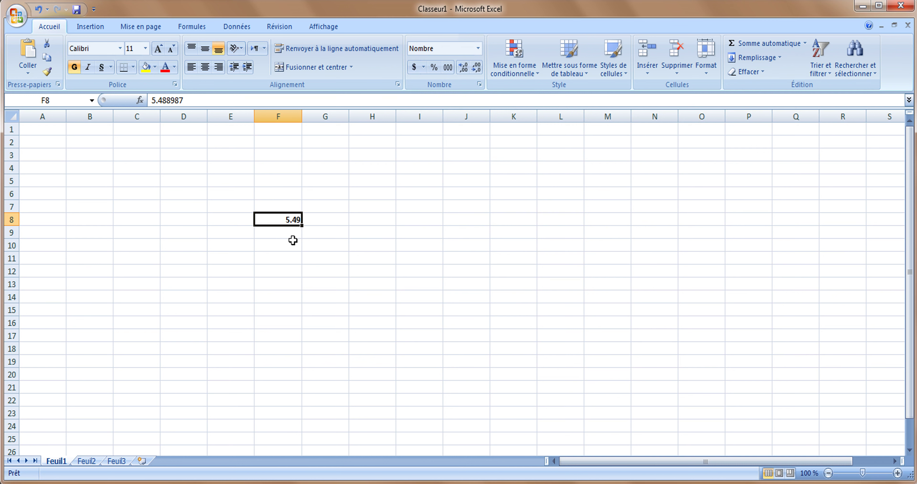
Step: Switch cell F8's number category to Monétaire and compare the currency symbols Aucune and $
{"action": "left_click", "coordinate": [175, 84]}
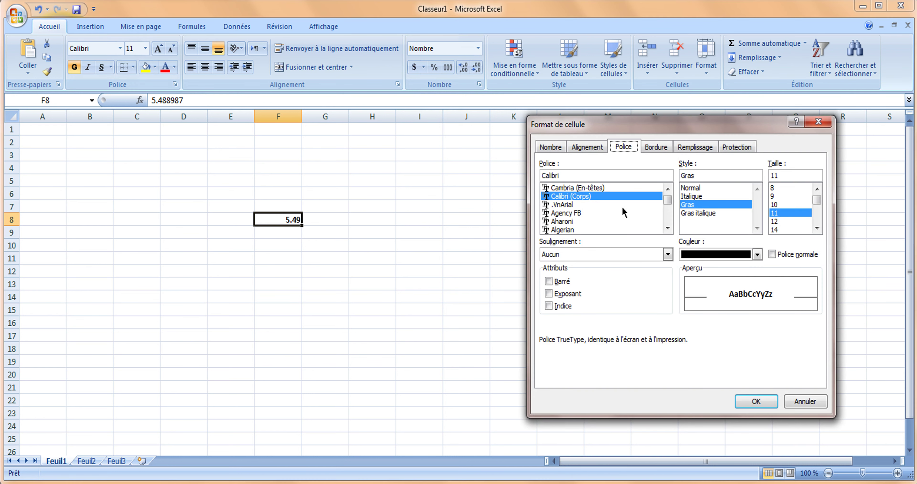
{"action": "left_click", "coordinate": [551, 147]}
{"action": "left_click", "coordinate": [563, 191]}
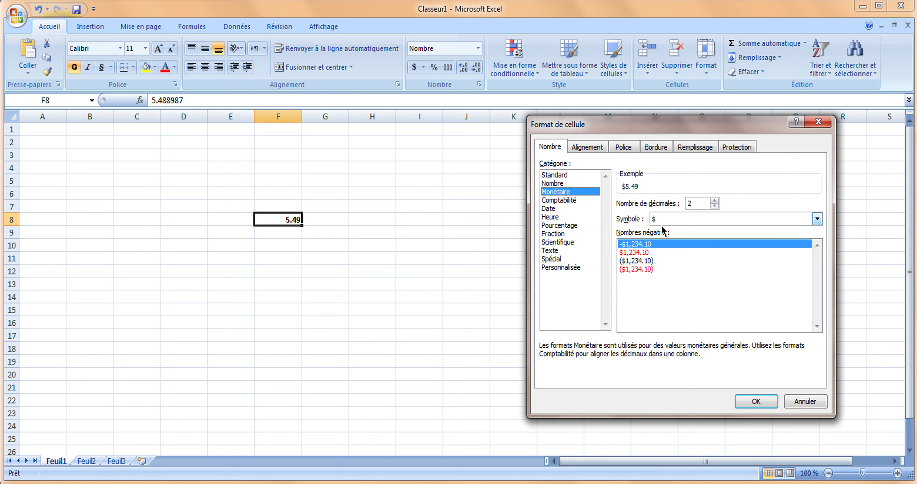
{"action": "left_click", "coordinate": [817, 219]}
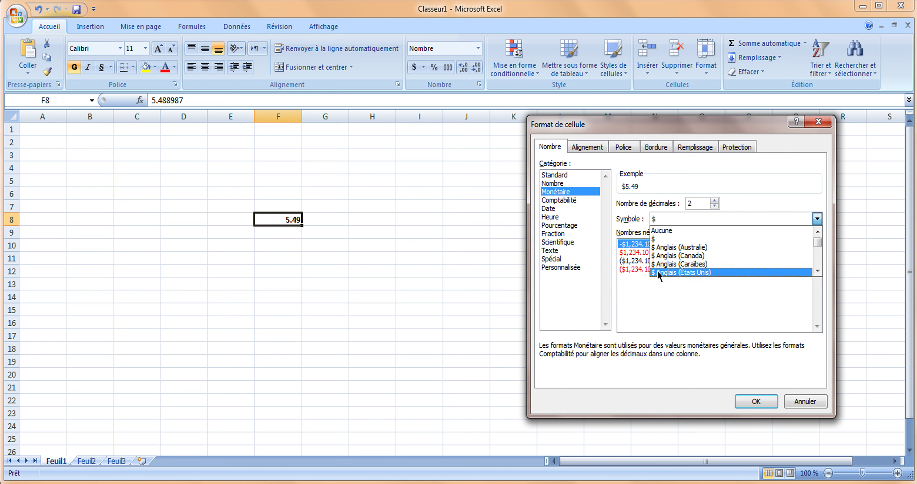
{"action": "left_click", "coordinate": [663, 230]}
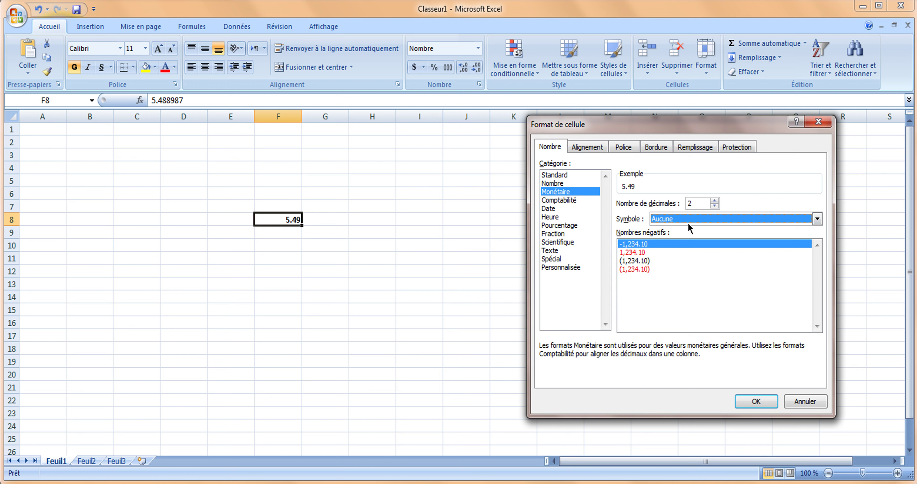
{"action": "left_click", "coordinate": [695, 218]}
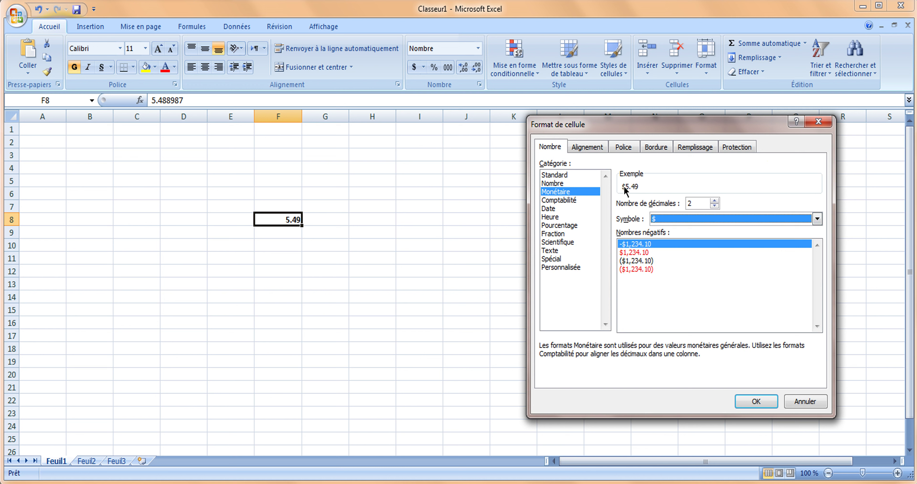
Step: Preview the $ Anglais (Australie) and $ Anglais (Caraïbes) symbols, return to the plain $ symbol, and apply the Monétaire format to F8
{"action": "left_click", "coordinate": [676, 219]}
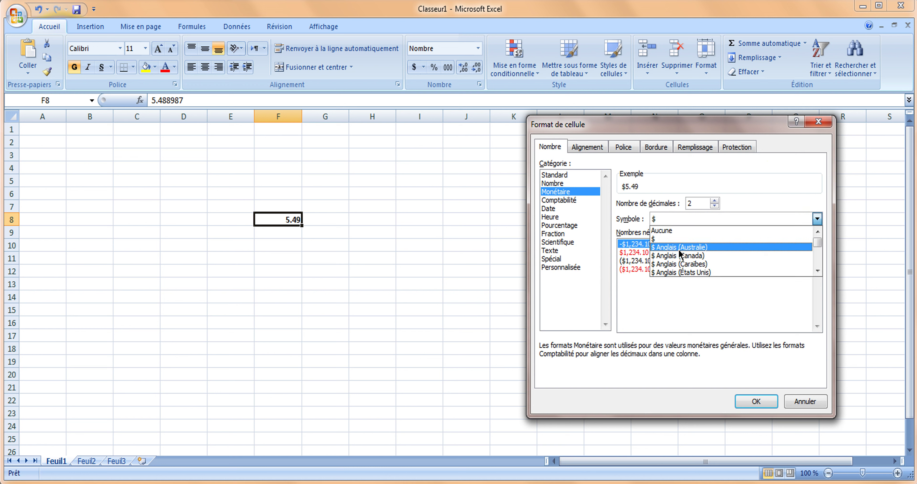
{"action": "left_click", "coordinate": [678, 247]}
{"action": "left_click", "coordinate": [679, 221]}
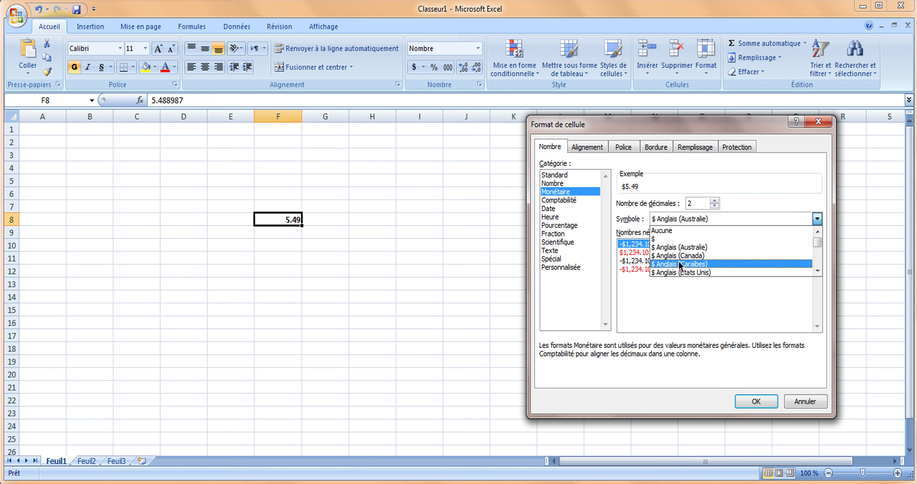
{"action": "left_click", "coordinate": [679, 264]}
{"action": "left_click", "coordinate": [676, 219]}
{"action": "left_click", "coordinate": [671, 239]}
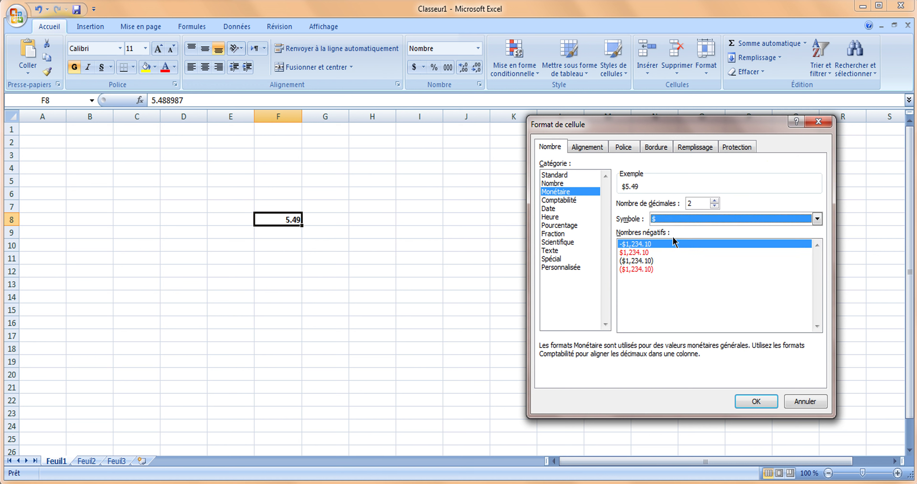
{"action": "left_click", "coordinate": [756, 401]}
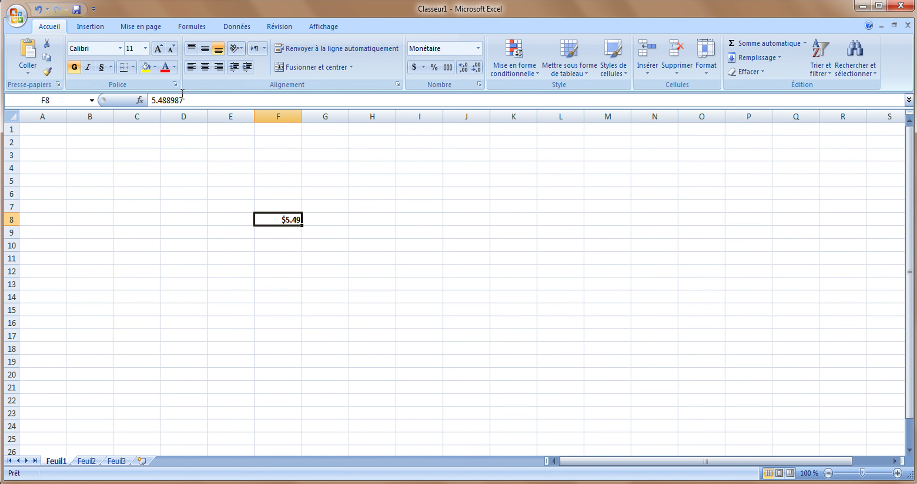
Step: Apply the Comptabilité number format to cell F8 with symbol Aucune and 1 decimal
{"action": "left_click", "coordinate": [175, 84]}
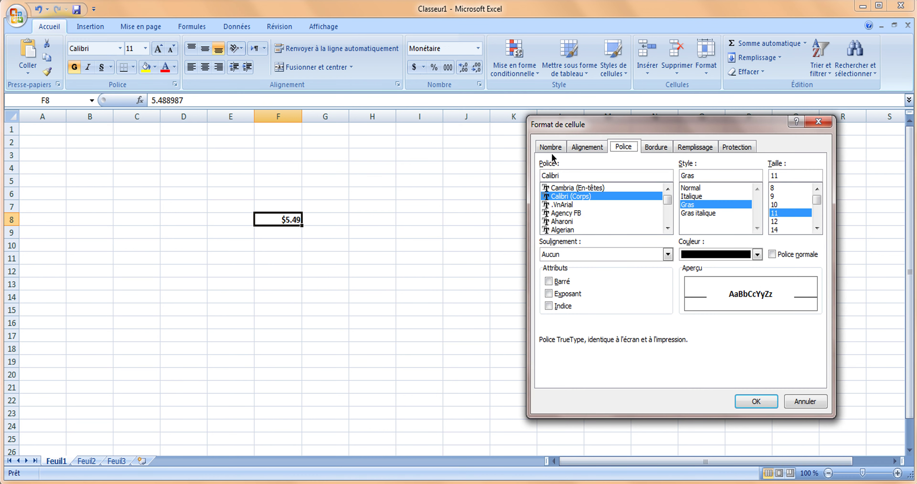
{"action": "left_click", "coordinate": [551, 151]}
{"action": "left_click", "coordinate": [568, 200]}
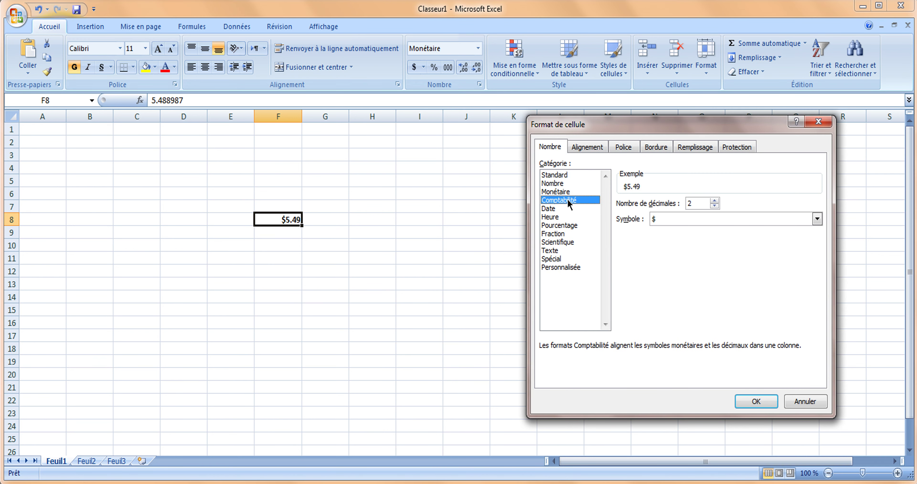
{"action": "left_click", "coordinate": [666, 218]}
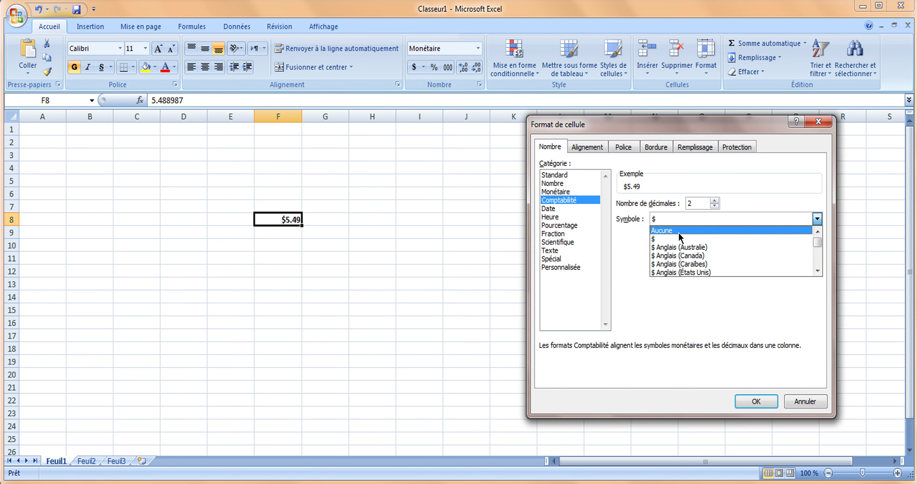
{"action": "left_click", "coordinate": [679, 231]}
{"action": "left_click", "coordinate": [715, 200]}
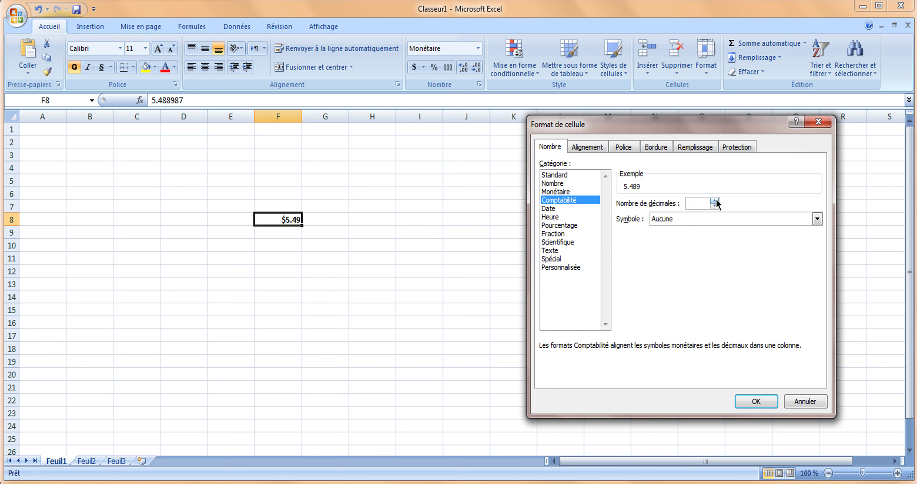
{"action": "left_click", "coordinate": [715, 204]}
{"action": "left_click", "coordinate": [755, 401]}
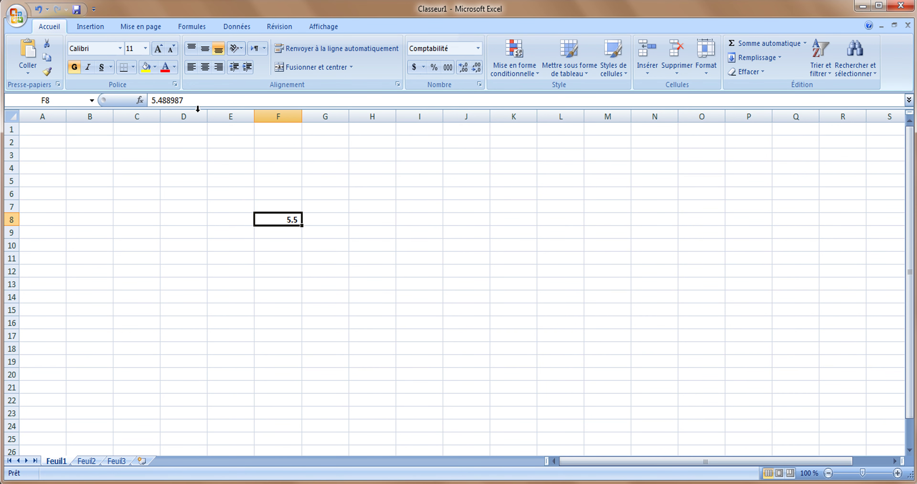
Step: Switch cell F8's number category to Date and preview the date types from Wednesday, March 14, 2001 through 14-Mar-01
{"action": "left_click", "coordinate": [174, 85]}
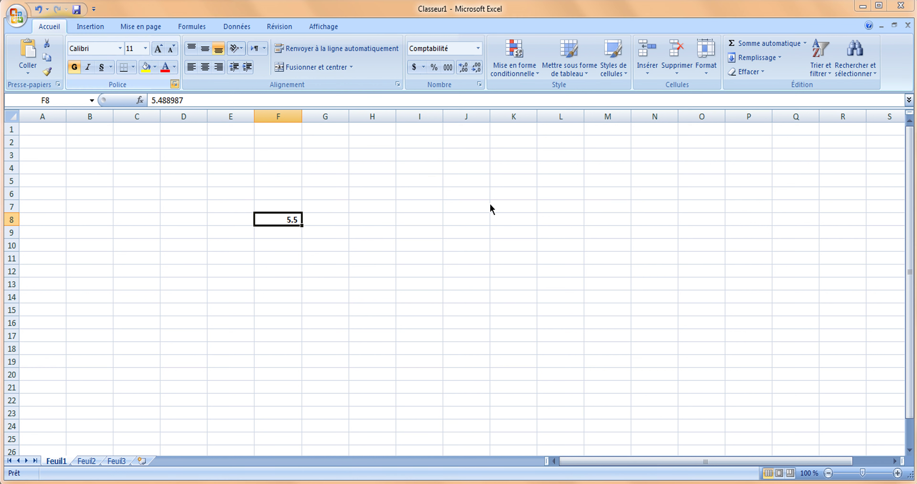
{"action": "left_click", "coordinate": [550, 147]}
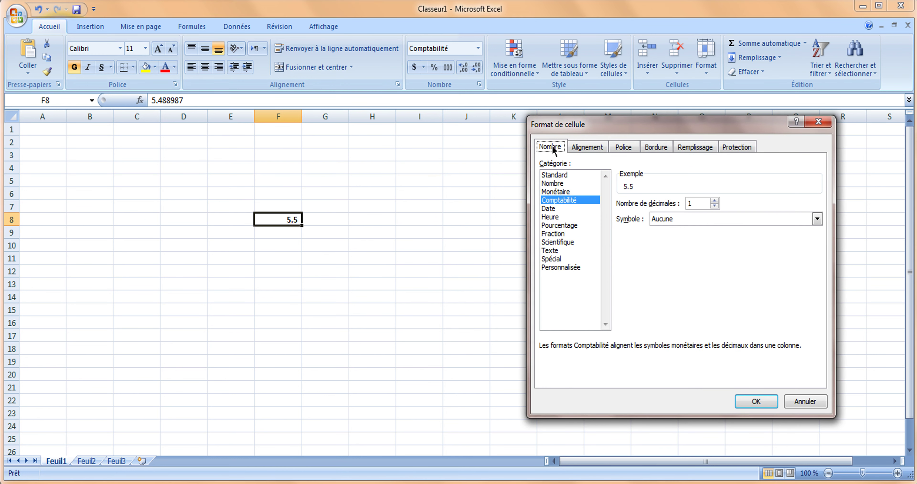
{"action": "left_click", "coordinate": [557, 209]}
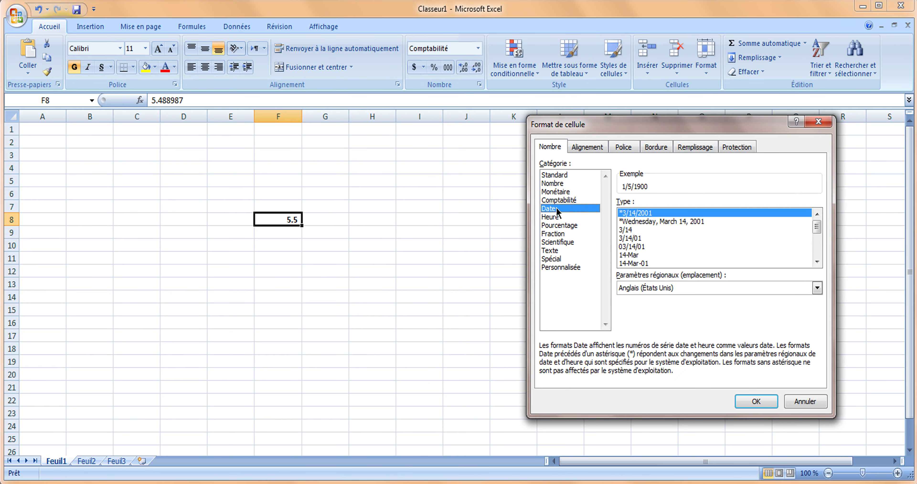
{"action": "left_click", "coordinate": [634, 220]}
{"action": "left_click", "coordinate": [624, 229]}
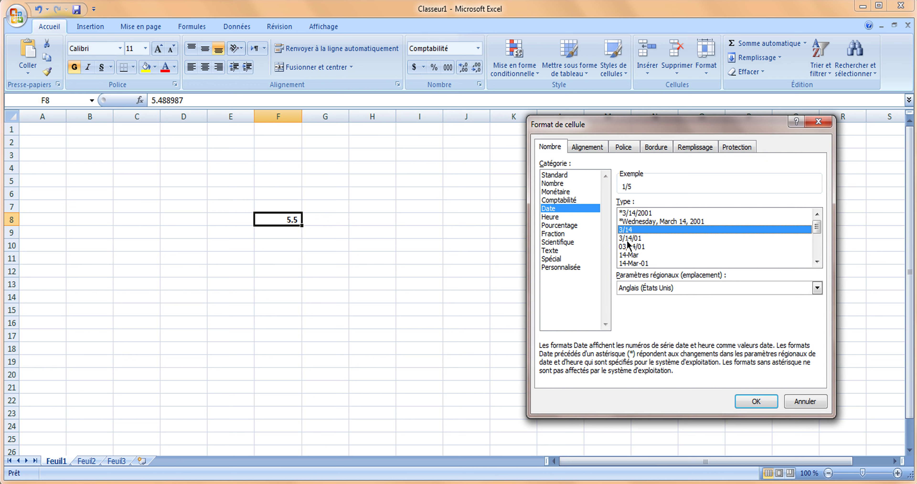
{"action": "left_click", "coordinate": [627, 238]}
{"action": "left_click", "coordinate": [629, 246]}
{"action": "left_click", "coordinate": [630, 254]}
{"action": "left_click", "coordinate": [631, 263]}
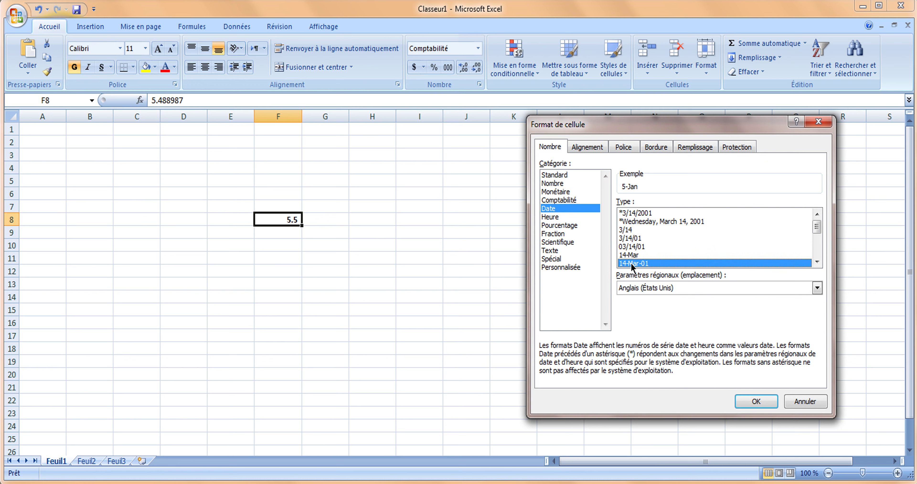
Step: Preview the date types M-01, 3/14/01 13:30 and March 14, 2001, and apply the 3/14/2001 date type to cell F8
{"action": "left_click", "coordinate": [816, 262]}
{"action": "left_click", "coordinate": [816, 261]}
{"action": "left_click", "coordinate": [816, 261]}
{"action": "left_click", "coordinate": [816, 262]}
{"action": "left_click", "coordinate": [816, 261]}
{"action": "left_click", "coordinate": [816, 262]}
{"action": "left_click", "coordinate": [816, 262]}
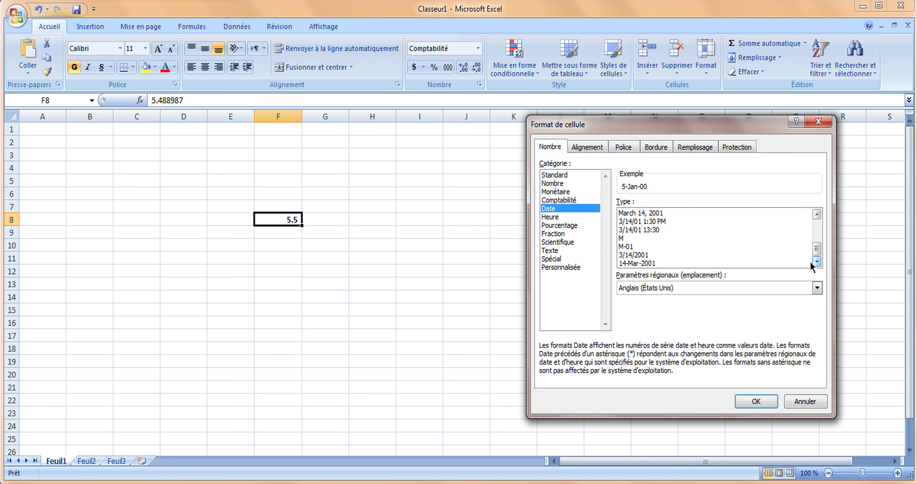
{"action": "left_click", "coordinate": [642, 246]}
{"action": "left_click", "coordinate": [642, 229]}
{"action": "left_click", "coordinate": [640, 213]}
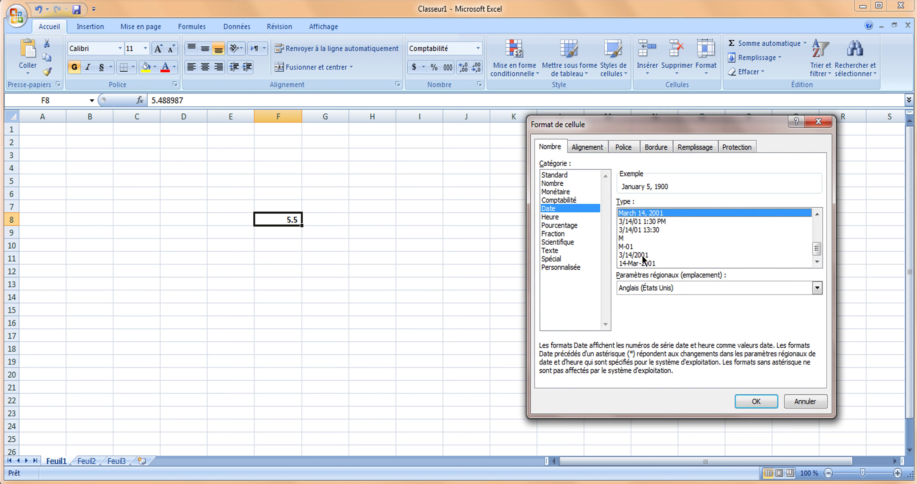
{"action": "left_click", "coordinate": [627, 255]}
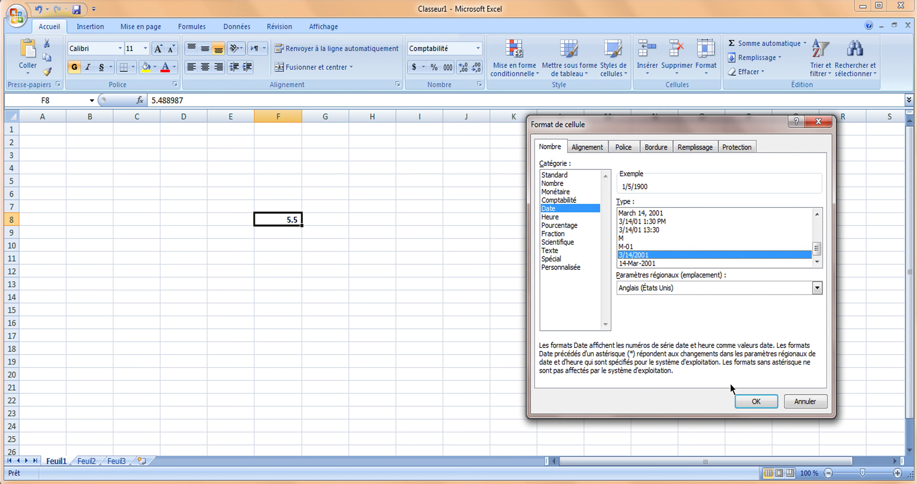
{"action": "left_click", "coordinate": [752, 402]}
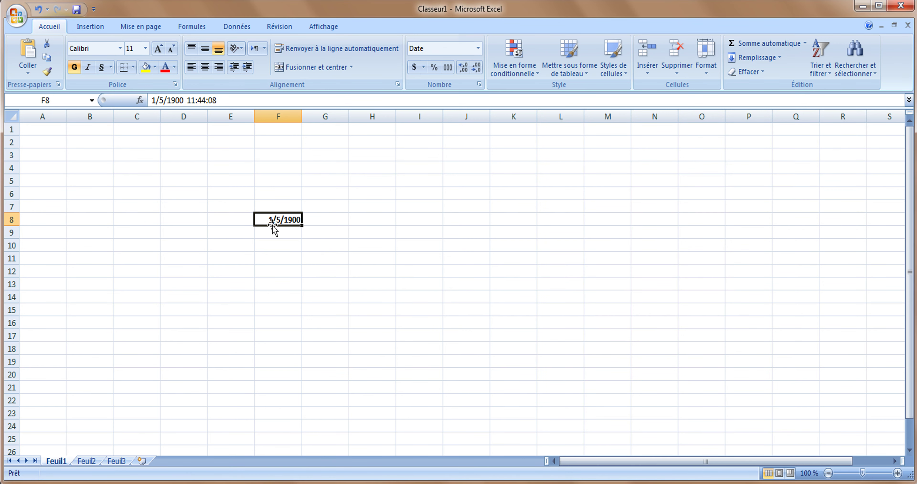
Step: Preview the Heure, Pourcentage, Fraction and Scientifique categories for cell F8, and apply the Texte format
{"action": "key", "text": "ctrl+z"}
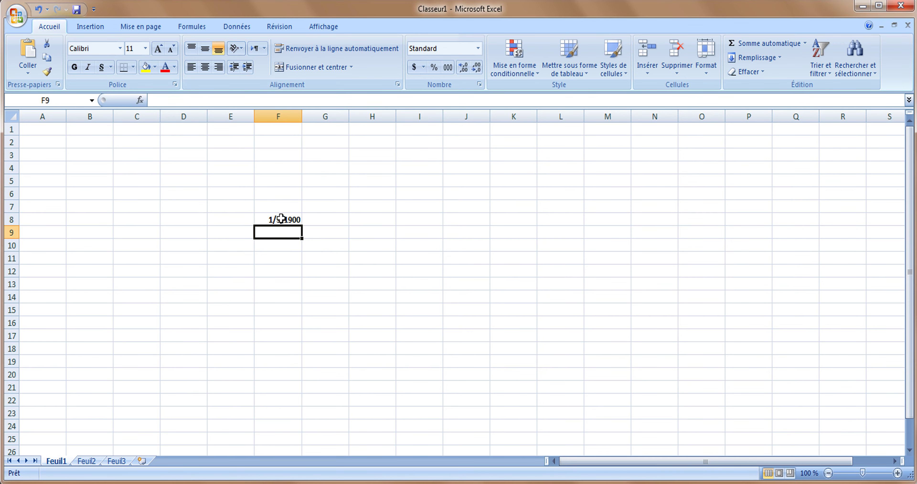
{"action": "key", "text": "ctrl+y"}
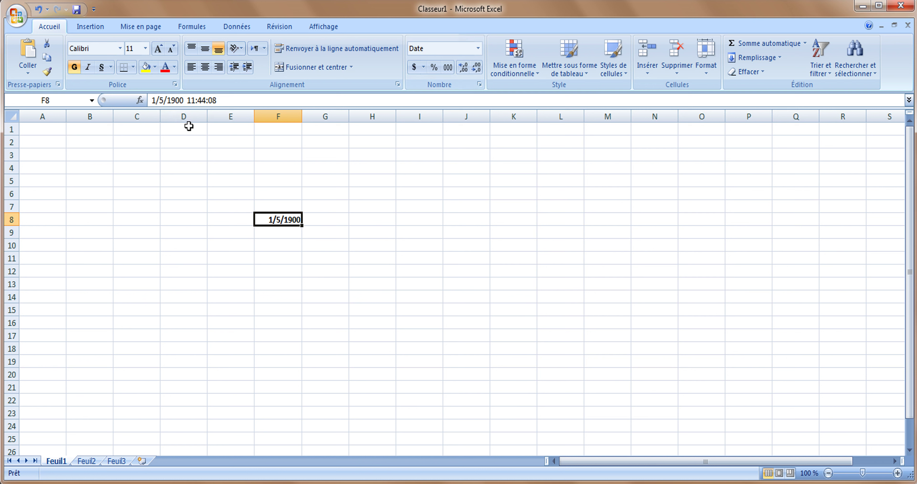
{"action": "left_click", "coordinate": [175, 84]}
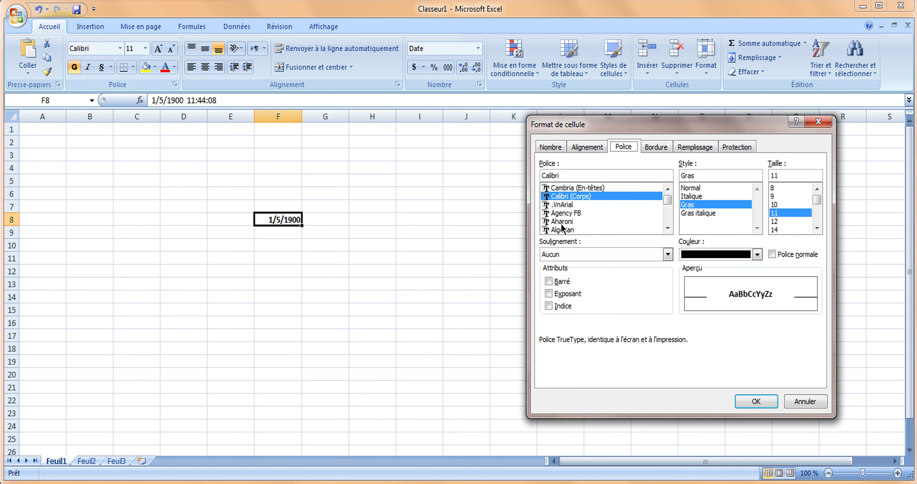
{"action": "left_click", "coordinate": [551, 147]}
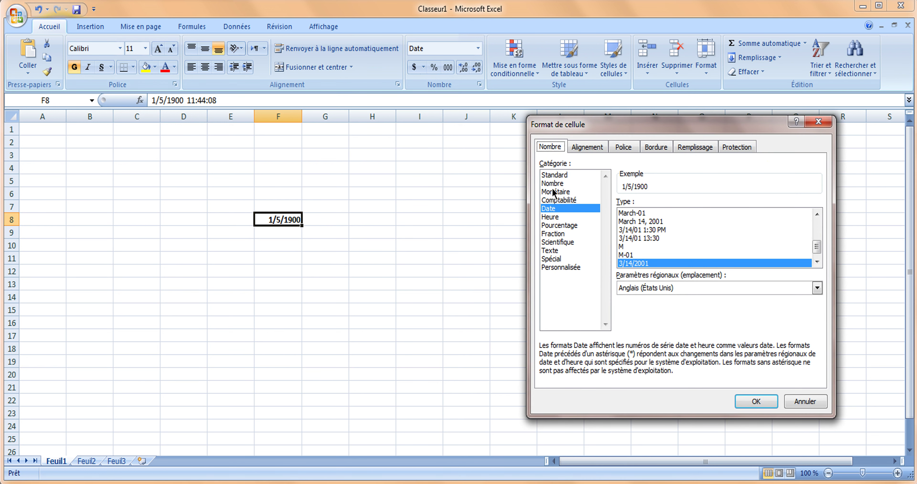
{"action": "left_click", "coordinate": [560, 218]}
{"action": "left_click", "coordinate": [561, 225]}
{"action": "left_click", "coordinate": [562, 234]}
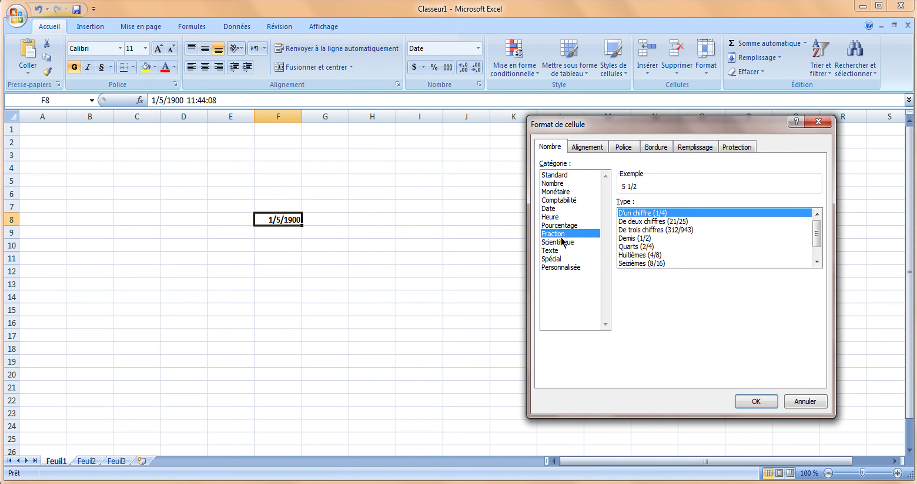
{"action": "left_click", "coordinate": [560, 243]}
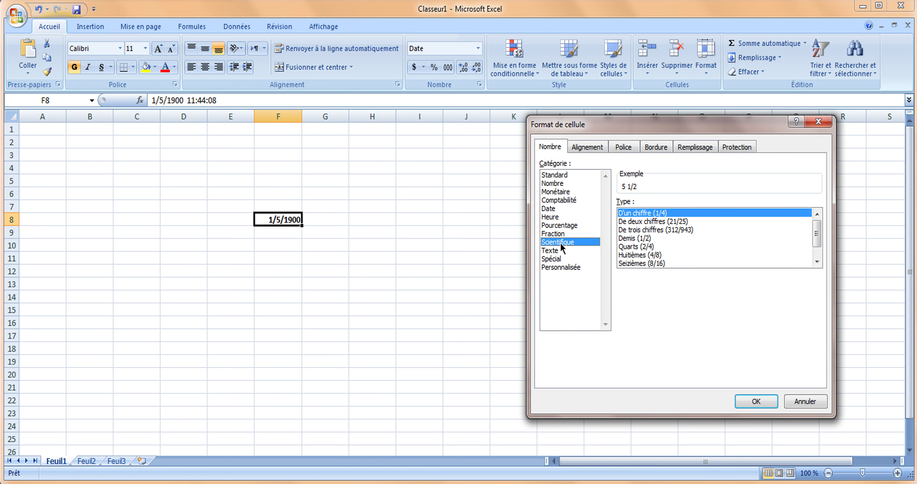
{"action": "left_click", "coordinate": [558, 250]}
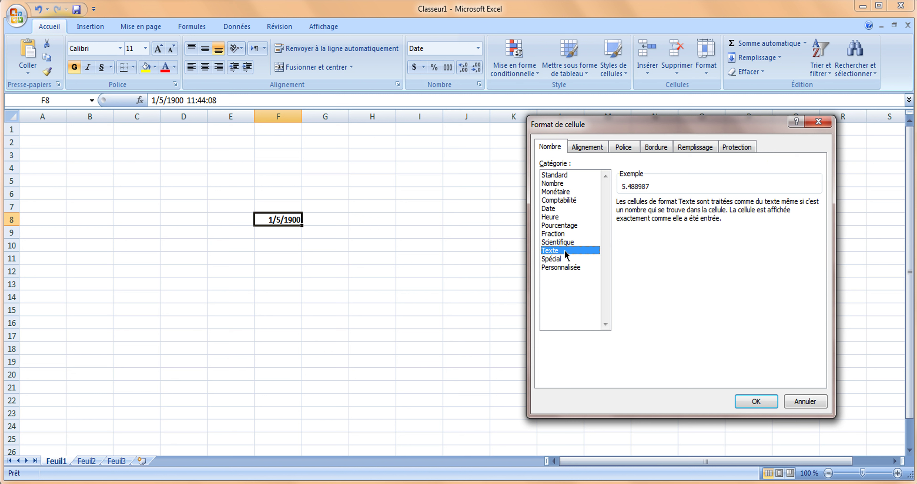
{"action": "left_click", "coordinate": [756, 401]}
Step: Insert RTU before the last digit of cell F8's value and autofit the width of column F
{"action": "double_click", "coordinate": [292, 218]}
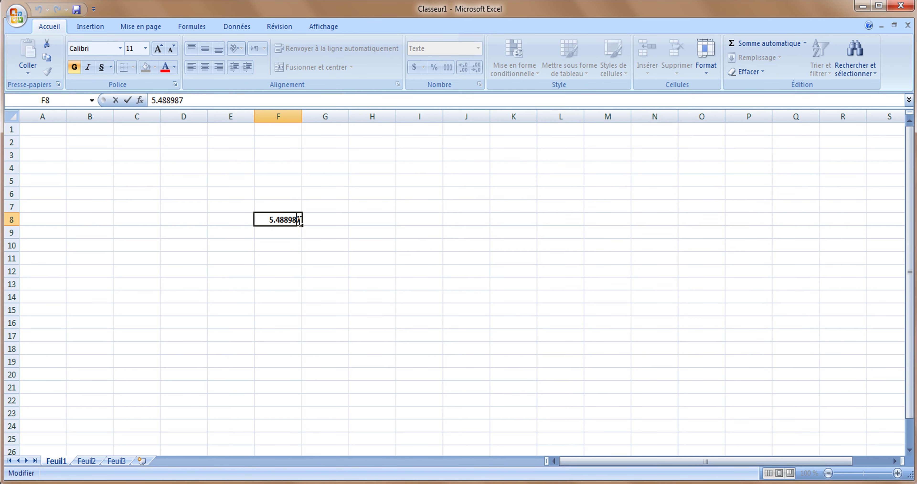
{"action": "type", "text": "RTU"}
{"action": "left_click", "coordinate": [292, 243]}
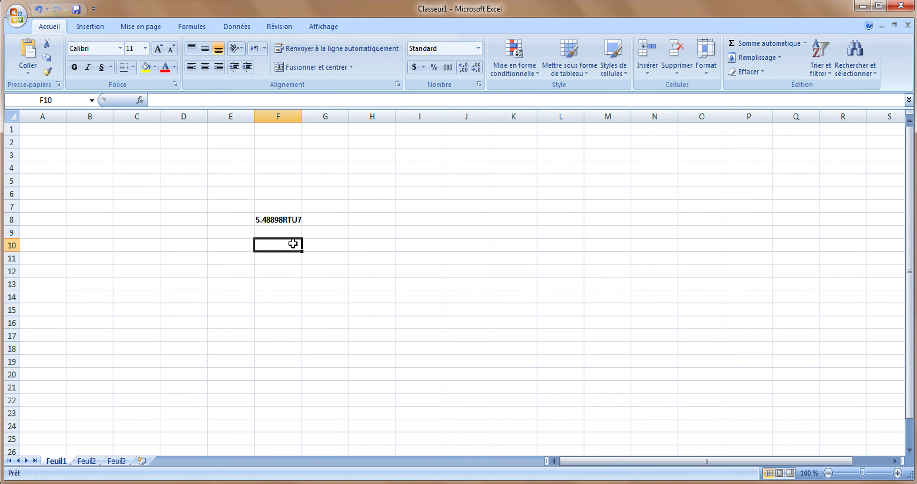
{"action": "left_click", "coordinate": [295, 218]}
{"action": "double_click", "coordinate": [302, 116]}
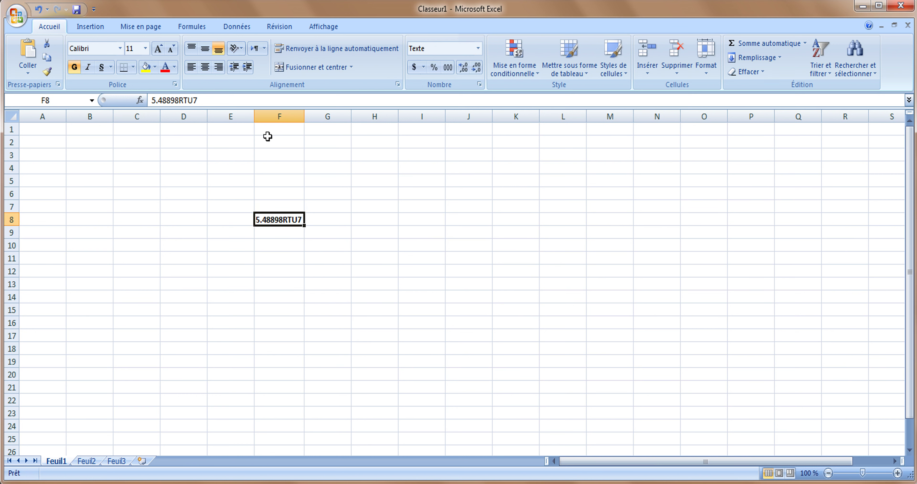
Step: Examine the Spécial number category for cell F8, browsing its regional settings from Anglais through Yorouba and back to Same du Nord (Finlande)
{"action": "left_click", "coordinate": [175, 84]}
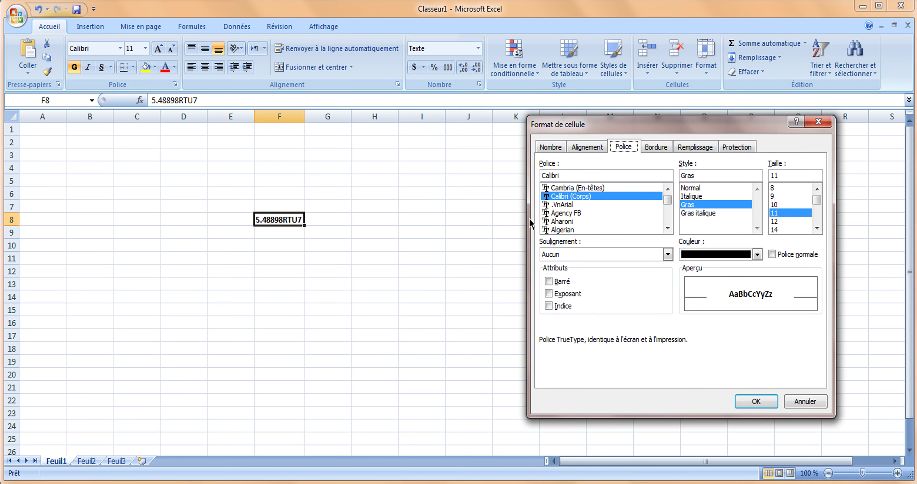
{"action": "left_click", "coordinate": [555, 148]}
{"action": "left_click", "coordinate": [559, 263]}
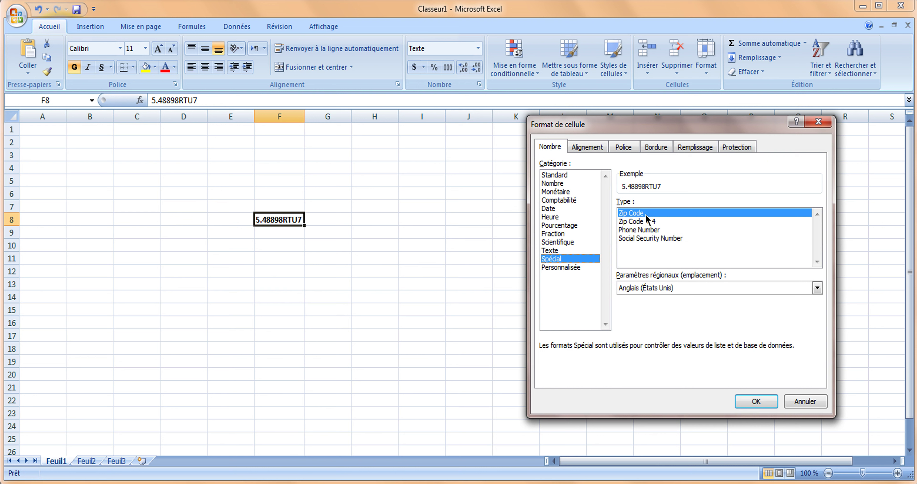
{"action": "left_click", "coordinate": [666, 289]}
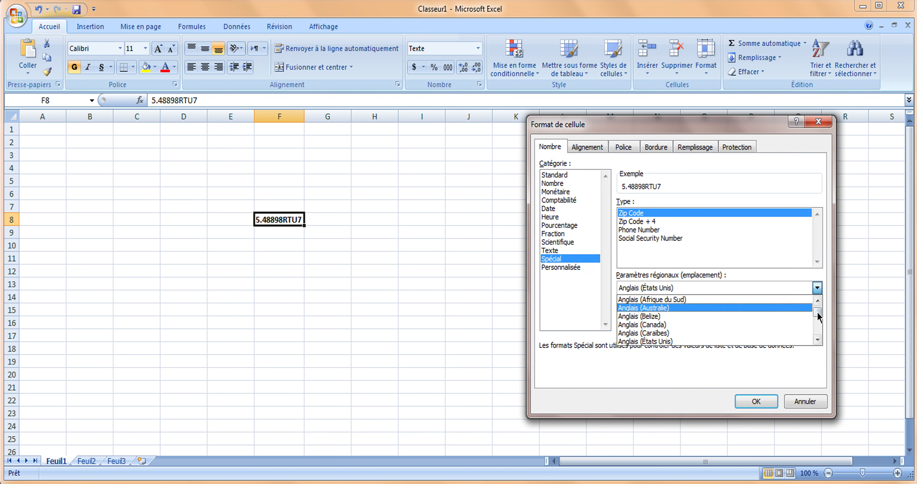
{"action": "left_click_drag", "start_coordinate": [817, 315], "coordinate": [817, 335]}
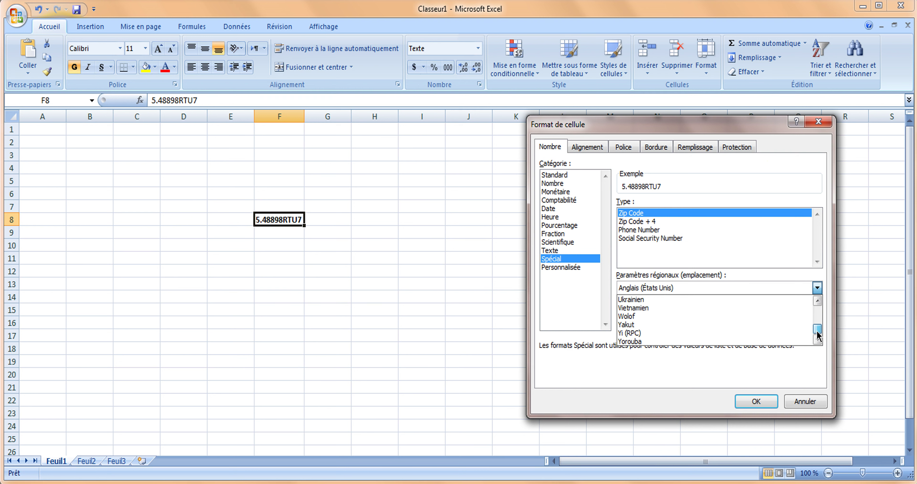
{"action": "left_click", "coordinate": [817, 301]}
{"action": "left_click", "coordinate": [818, 300]}
{"action": "left_click", "coordinate": [818, 301]}
{"action": "left_click", "coordinate": [817, 300]}
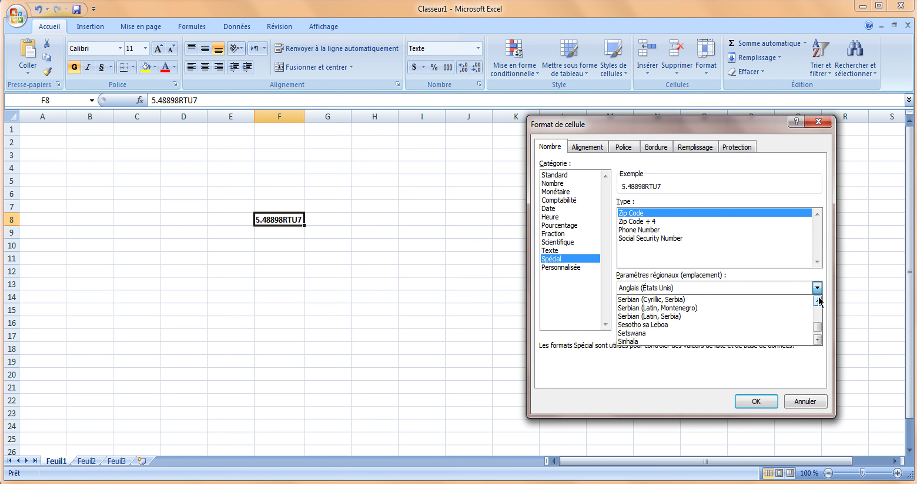
{"action": "left_click", "coordinate": [817, 301]}
{"action": "left_click", "coordinate": [817, 300]}
{"action": "left_click", "coordinate": [818, 300]}
{"action": "left_click", "coordinate": [818, 300]}
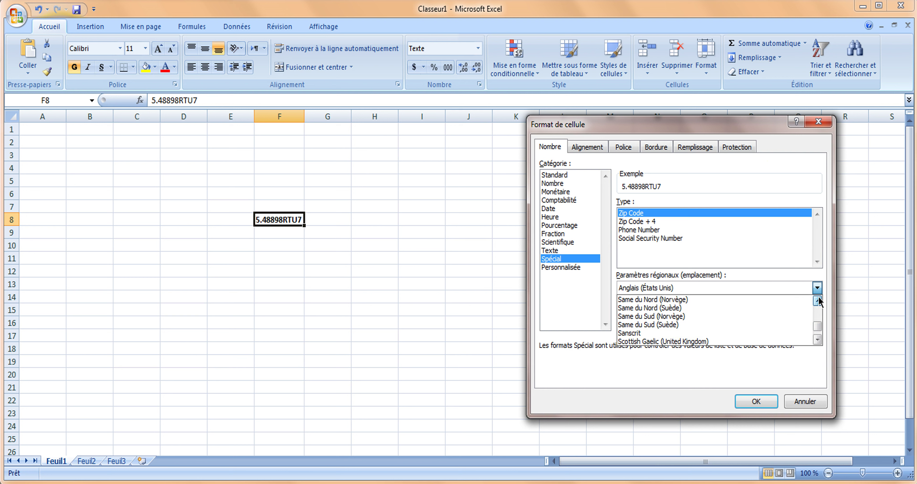
{"action": "left_click", "coordinate": [817, 301]}
{"action": "left_click", "coordinate": [817, 301]}
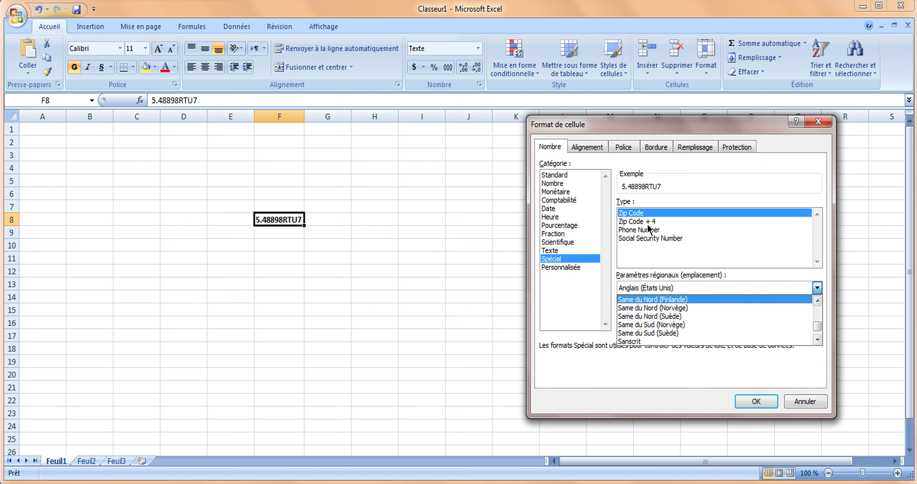
Step: Try the custom number code 00/00/0 on cell F8, and apply an empty custom code instead
{"action": "left_click", "coordinate": [564, 268]}
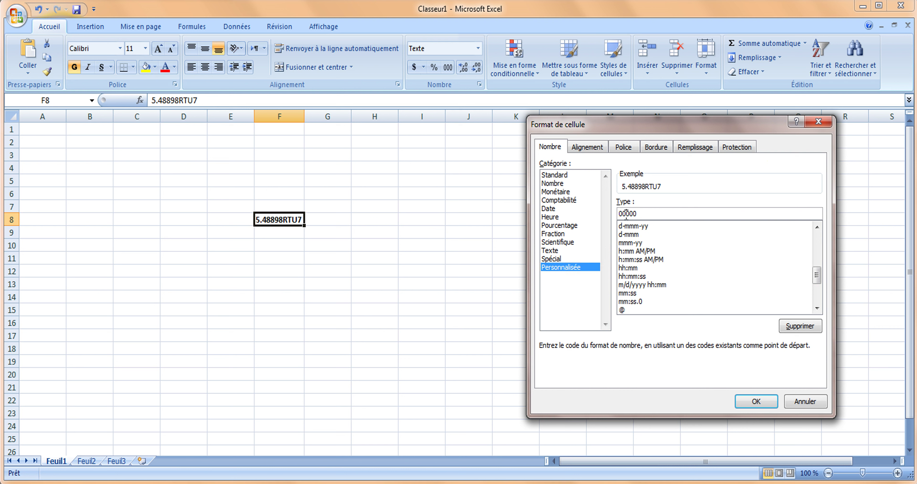
{"action": "type", "text": "/00/"}
{"action": "left_click", "coordinate": [755, 401]}
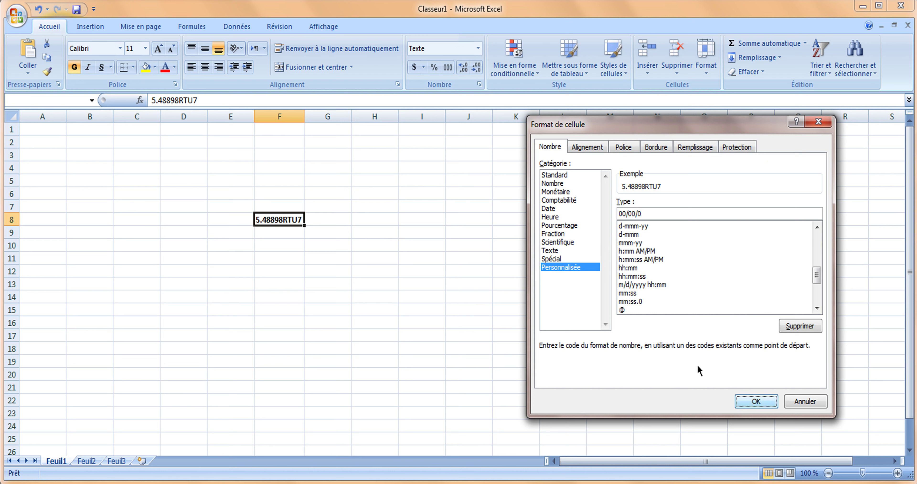
{"action": "left_click", "coordinate": [446, 279]}
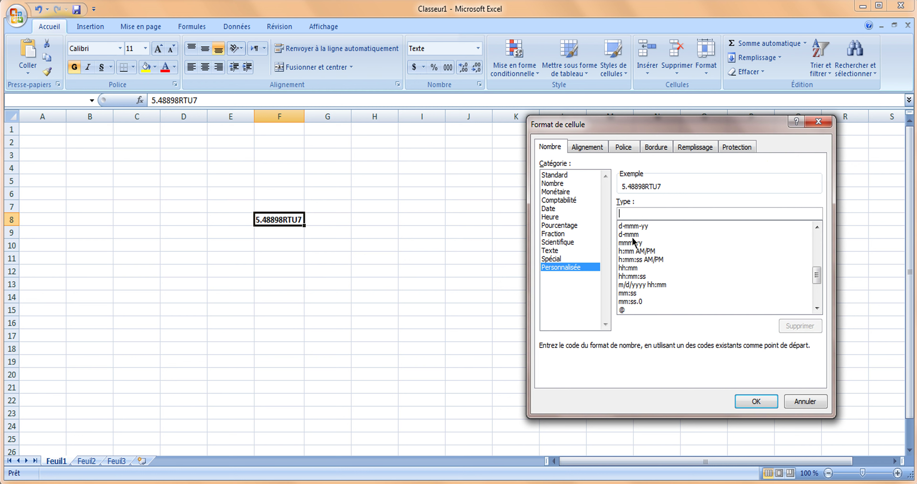
{"action": "left_click", "coordinate": [751, 400]}
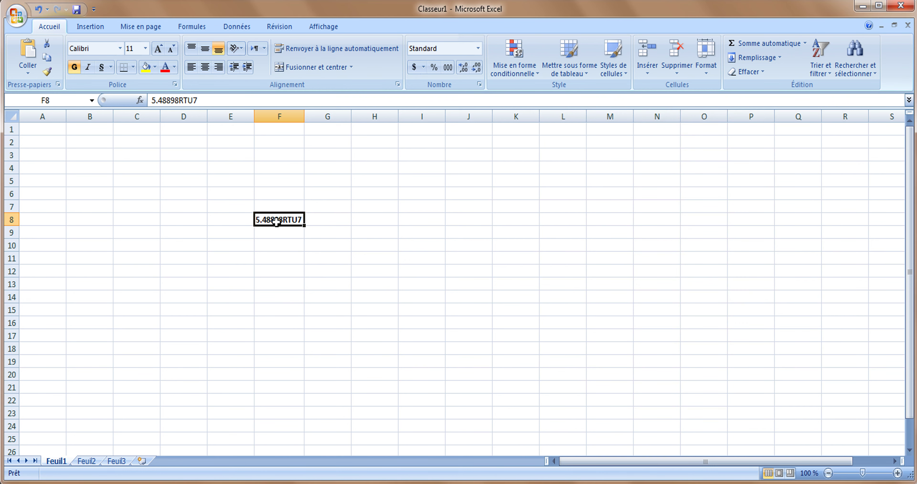
Step: Remove the decimal point and the letters RTU from cell F8's content so that it reads 5488987
{"action": "left_click", "coordinate": [159, 101]}
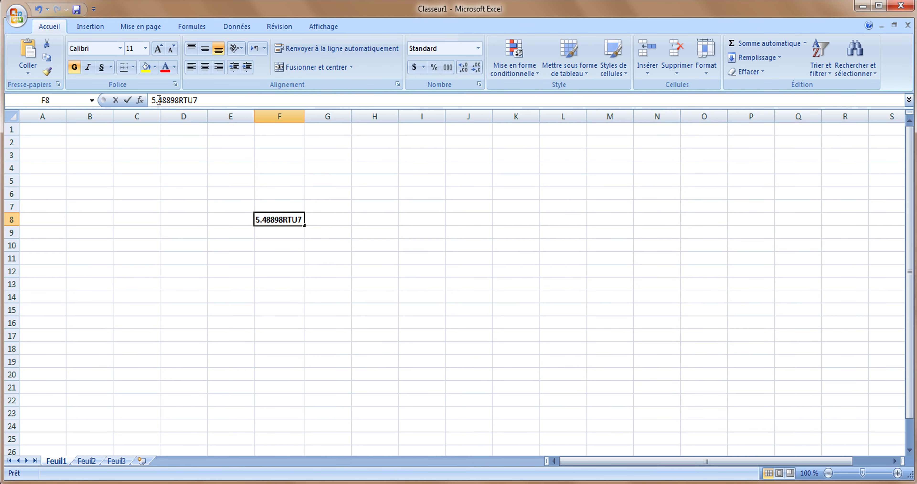
{"action": "left_click", "coordinate": [159, 101]}
{"action": "key", "text": "BackSpace"}
{"action": "left_click_drag", "start_coordinate": [177, 100], "coordinate": [191, 101]}
{"action": "key", "text": "Delete"}
{"action": "left_click", "coordinate": [289, 254]}
{"action": "left_click", "coordinate": [281, 220]}
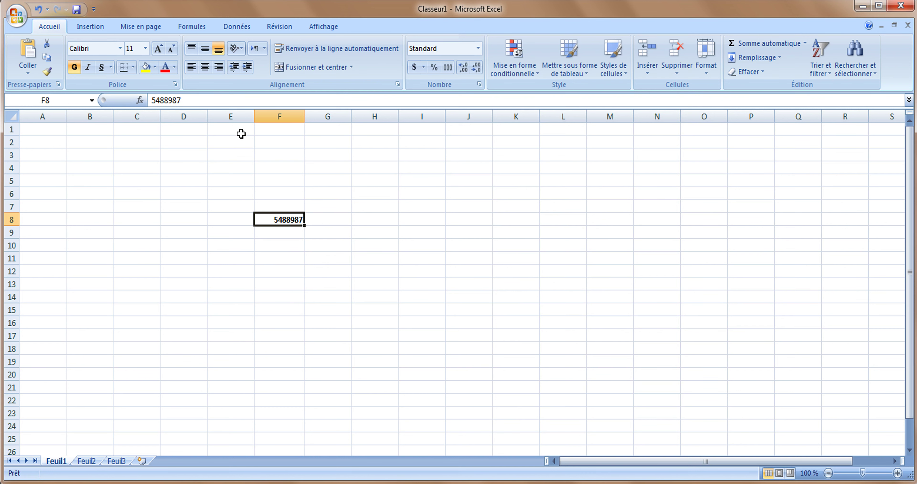
Step: Enlarge cell F8's font to size 36 and widen column F to give the number more room
{"action": "left_click", "coordinate": [158, 49]}
{"action": "left_click", "coordinate": [159, 50]}
{"action": "left_click", "coordinate": [159, 49]}
{"action": "left_click", "coordinate": [159, 50]}
{"action": "left_click", "coordinate": [159, 50]}
{"action": "left_click", "coordinate": [159, 49]}
{"action": "left_click", "coordinate": [159, 49]}
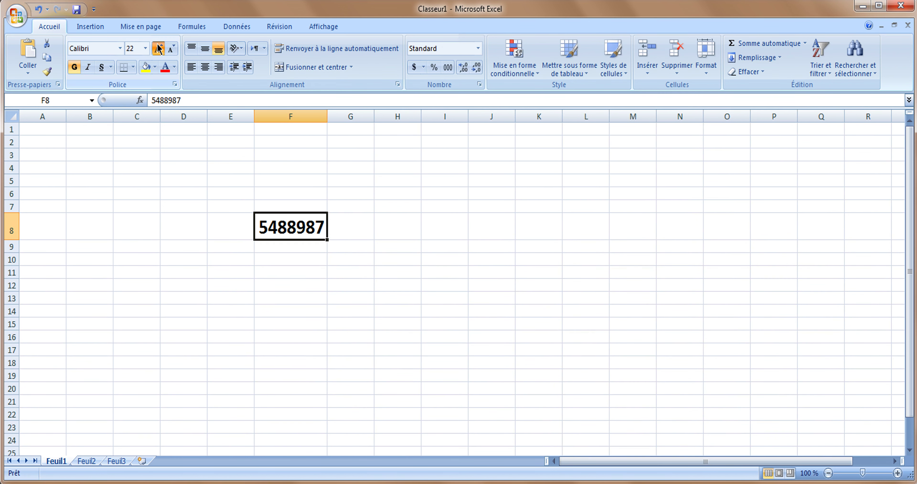
{"action": "left_click", "coordinate": [159, 49]}
{"action": "left_click", "coordinate": [159, 49]}
{"action": "left_click", "coordinate": [159, 49]}
{"action": "left_click_drag", "start_coordinate": [364, 117], "coordinate": [402, 120]}
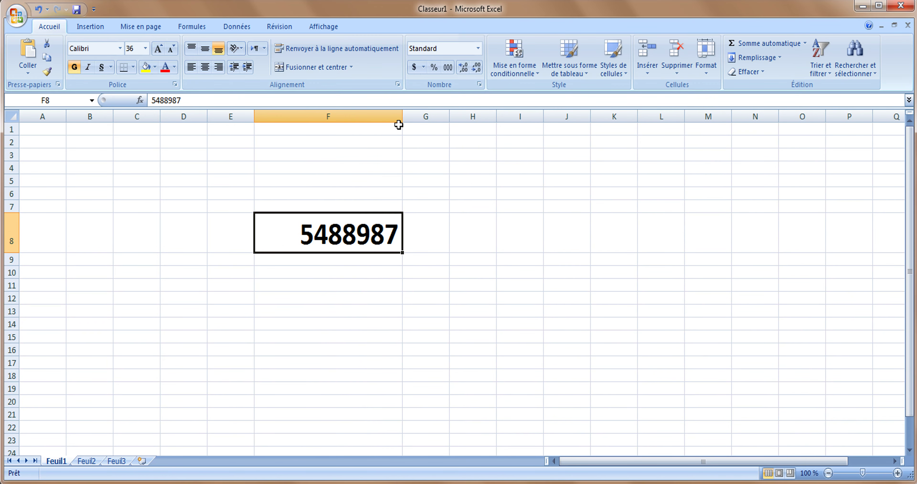
Step: Try to apply the custom number code 00/00/00 to cell F8 in the Personnalisée category
{"action": "left_click", "coordinate": [175, 85]}
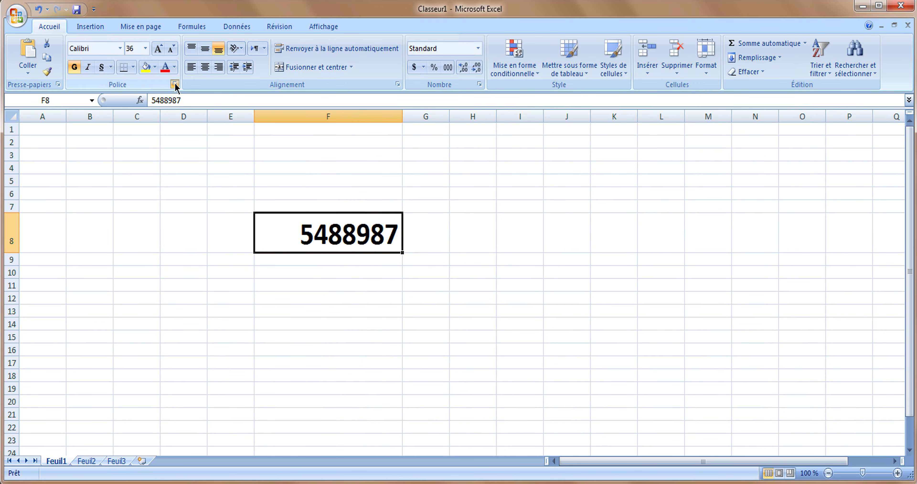
{"action": "left_click", "coordinate": [550, 147]}
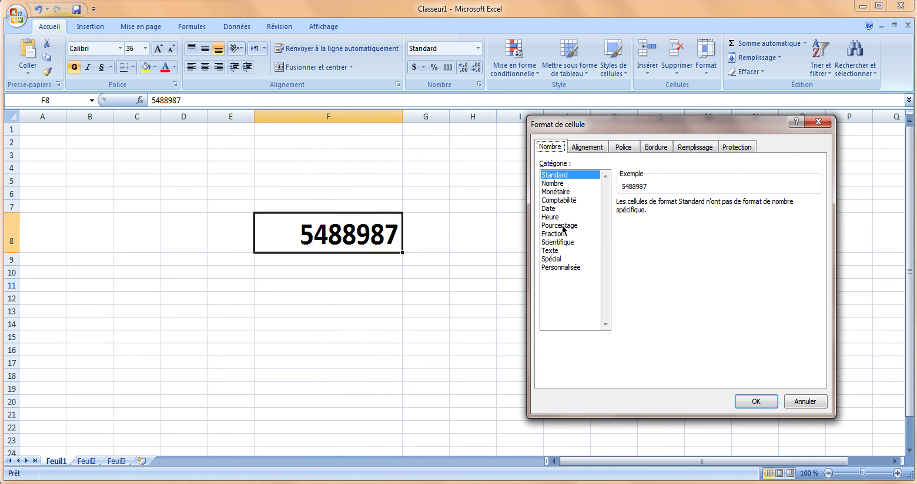
{"action": "left_click", "coordinate": [564, 267]}
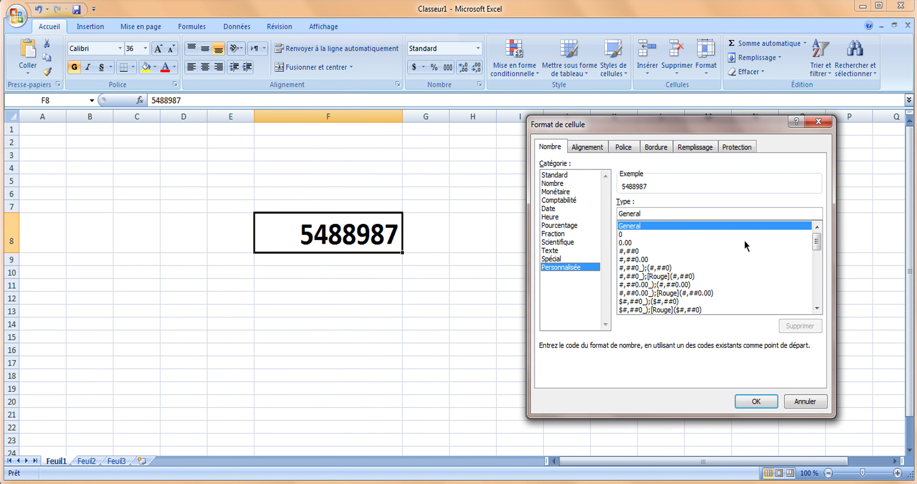
{"action": "left_click_drag", "start_coordinate": [815, 237], "coordinate": [811, 301]}
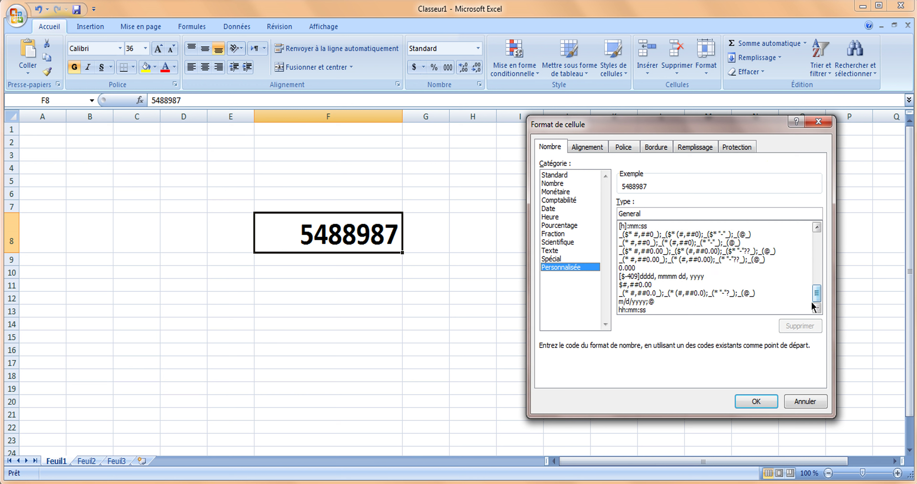
{"action": "double_click", "coordinate": [638, 212]}
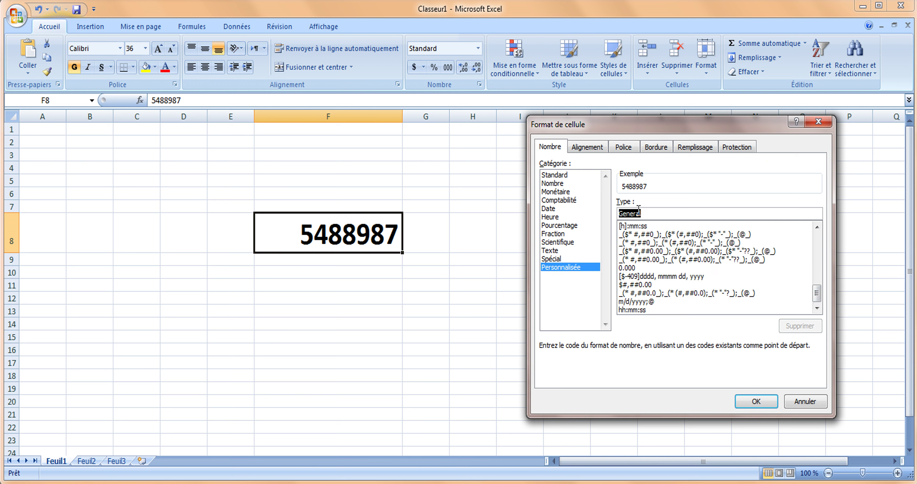
{"action": "type", "text": "00"}
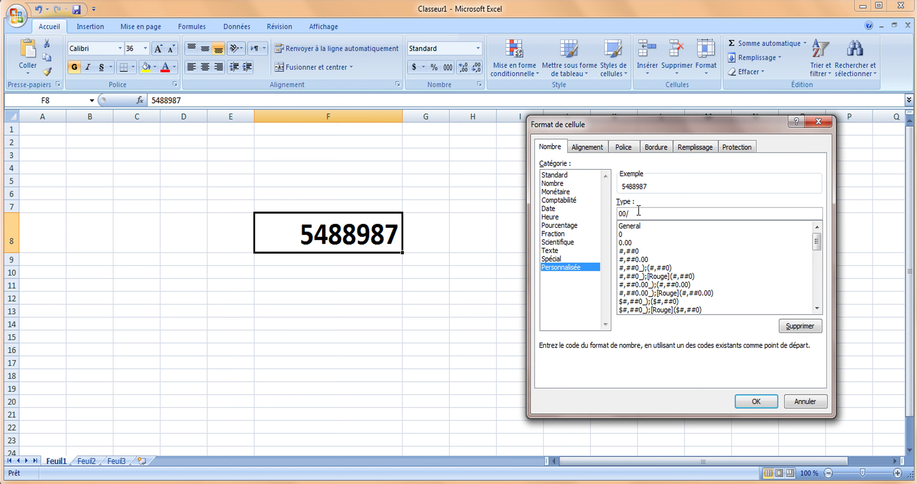
{"action": "type", "text": "/00"}
{"action": "left_click", "coordinate": [770, 400]}
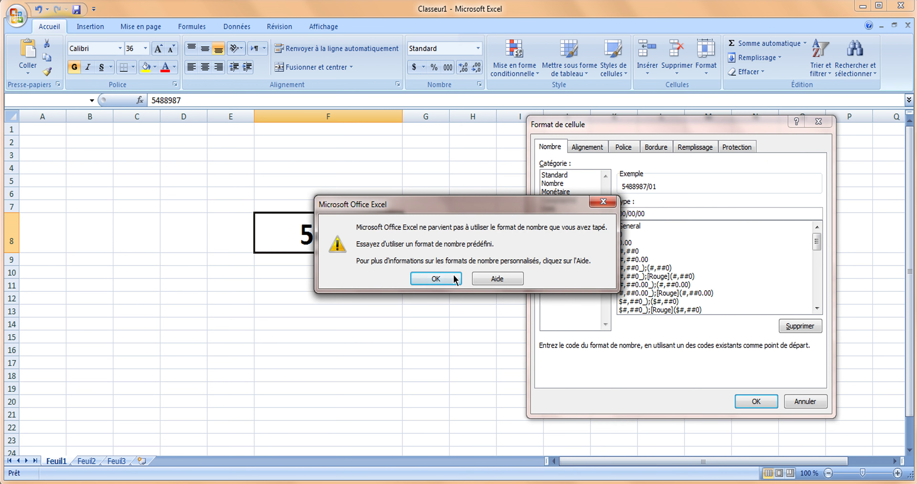
{"action": "left_click", "coordinate": [446, 277]}
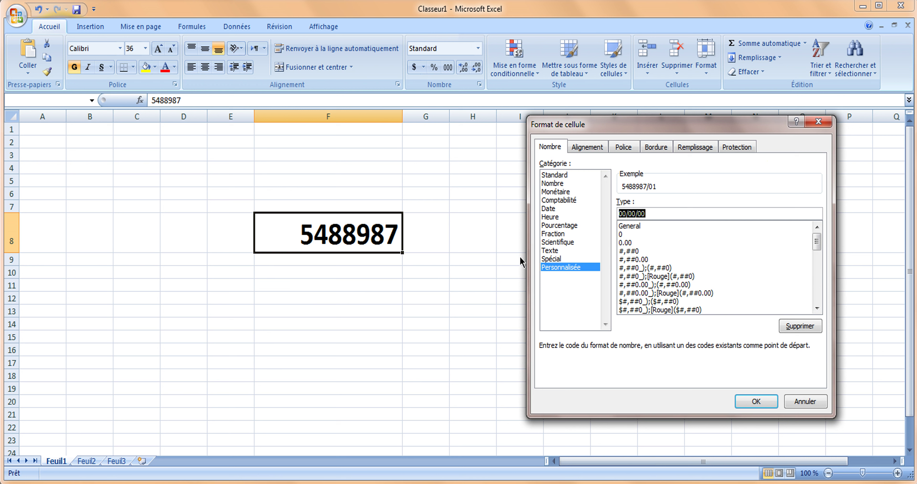
Step: Replace the custom code with the 0 type and extend it with a long run of zeros
{"action": "left_click", "coordinate": [654, 212]}
{"action": "key", "text": "BackSpace"}
{"action": "key", "text": "BackSpace"}
{"action": "key", "text": "BackSpace"}
{"action": "key", "text": "BackSpace"}
{"action": "key", "text": "BackSpace"}
{"action": "left_click", "coordinate": [636, 234]}
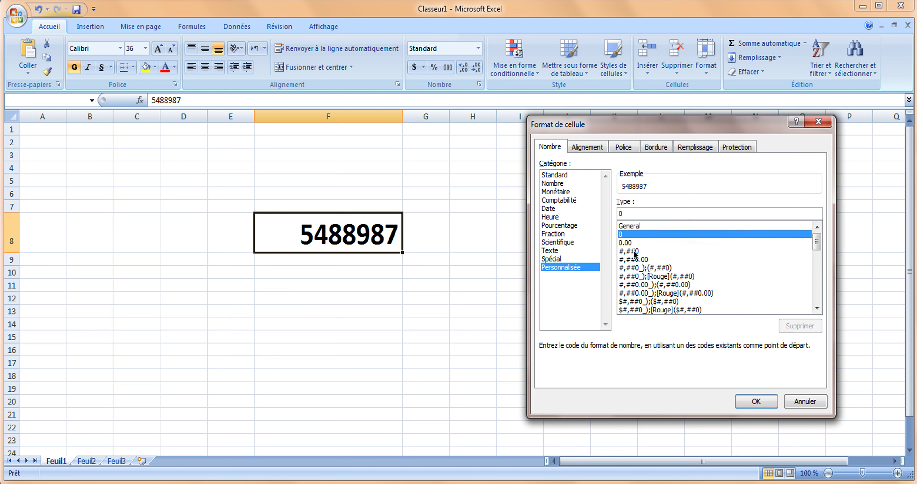
{"action": "left_click", "coordinate": [628, 214]}
{"action": "type", "text": "0"}
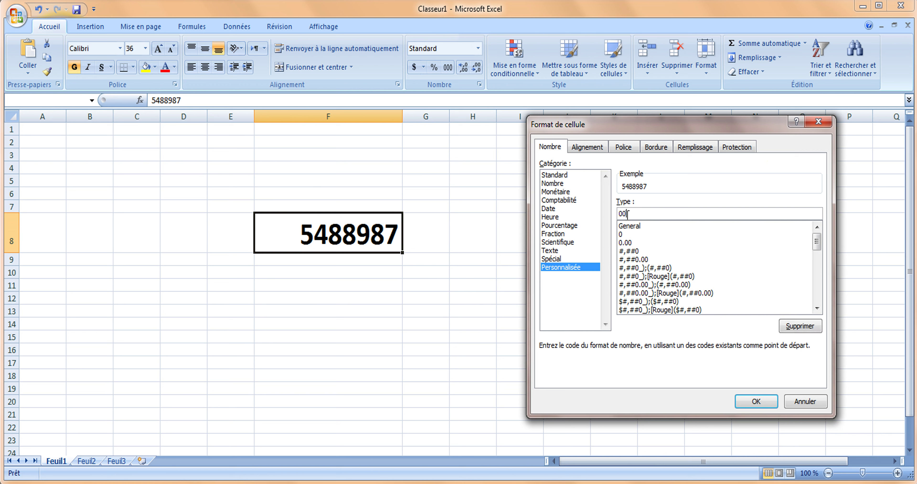
{"action": "type", "text": "000000000000000"}
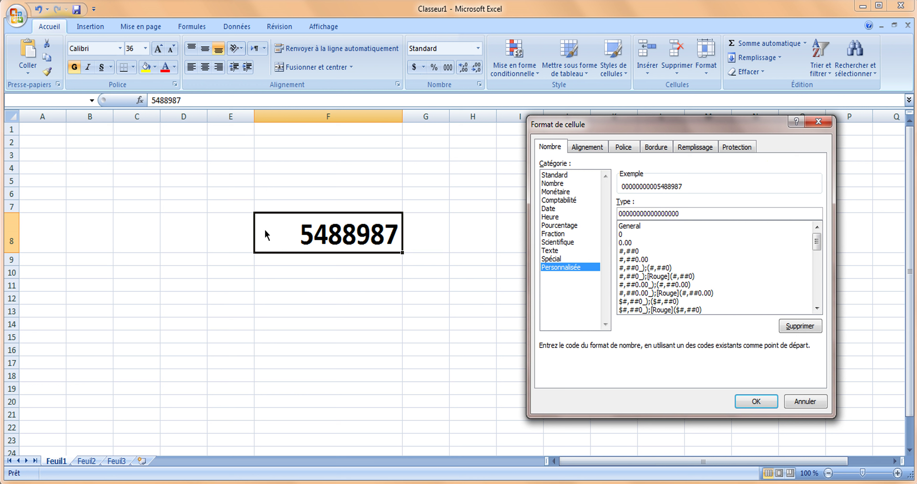
Step: Shorten the custom number code to eight zeros (00000000) and apply it to cell F8
{"action": "key", "text": "BackSpace"}
{"action": "key", "text": "BackSpace"}
{"action": "key", "text": "BackSpace"}
{"action": "key", "text": "BackSpace"}
{"action": "key", "text": "BackSpace"}
{"action": "key", "text": "BackSpace"}
{"action": "key", "text": "BackSpace"}
{"action": "key", "text": "BackSpace"}
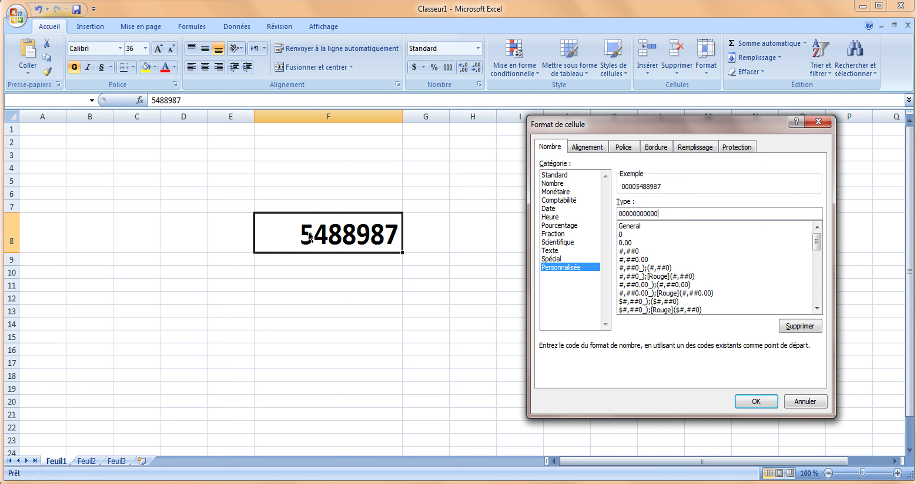
{"action": "key", "text": "BackSpace"}
{"action": "left_click", "coordinate": [767, 405]}
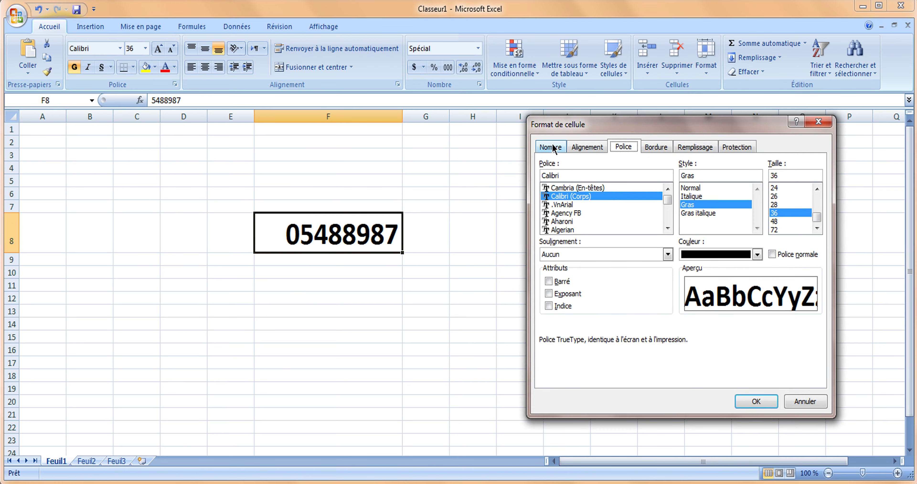
Step: Set cell F8's horizontal text alignment to Centré in the Format de cellule dialog and apply it
{"action": "left_click", "coordinate": [553, 147]}
{"action": "left_click", "coordinate": [588, 148]}
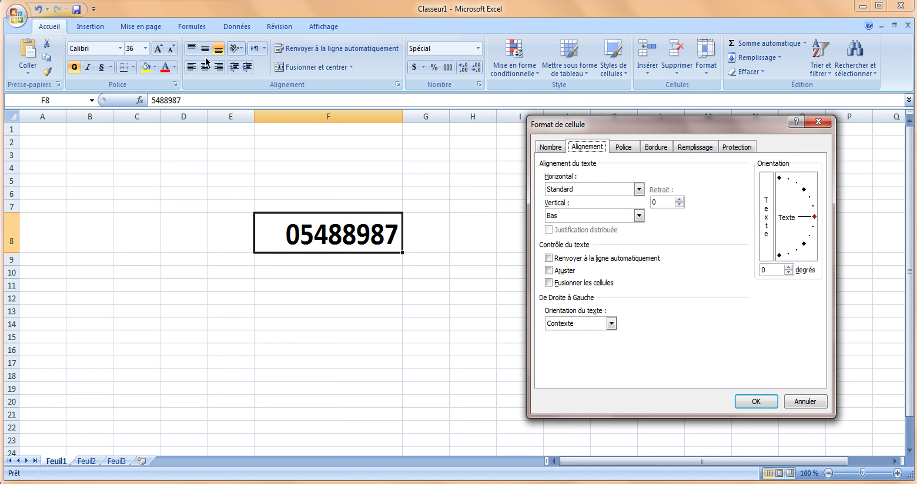
{"action": "left_click", "coordinate": [565, 189]}
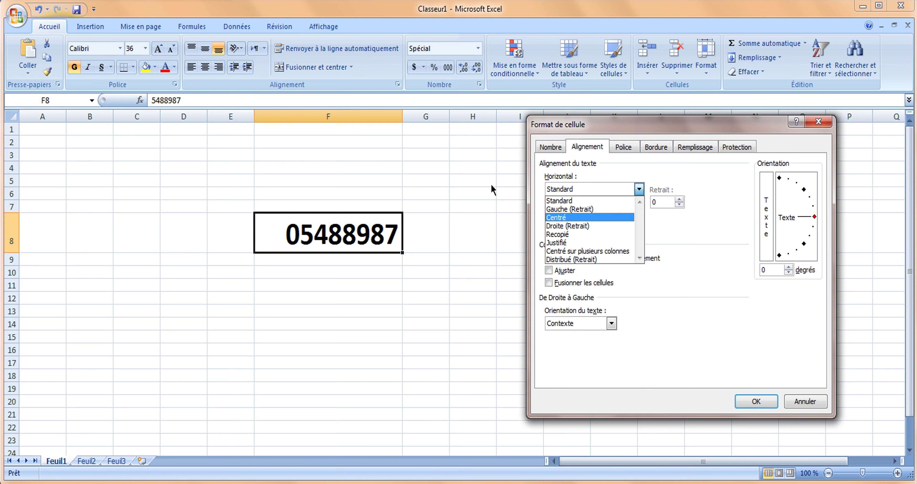
{"action": "left_click", "coordinate": [558, 217]}
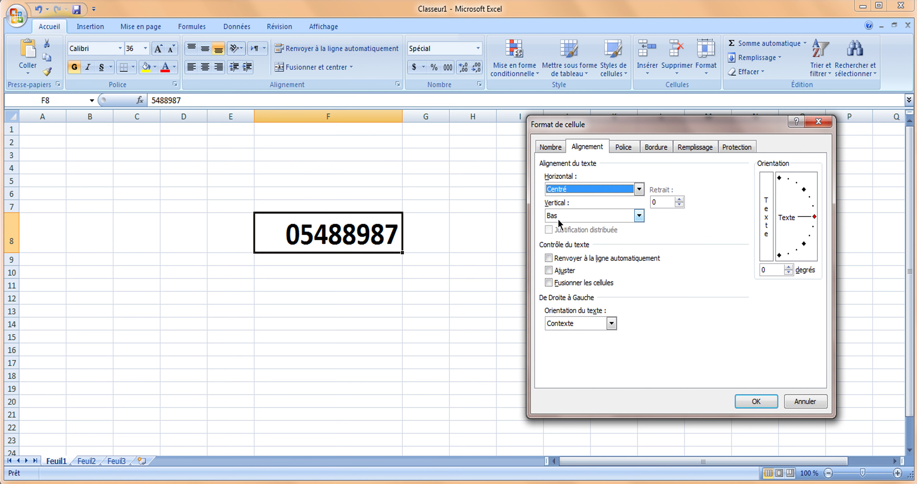
{"action": "left_click", "coordinate": [756, 401]}
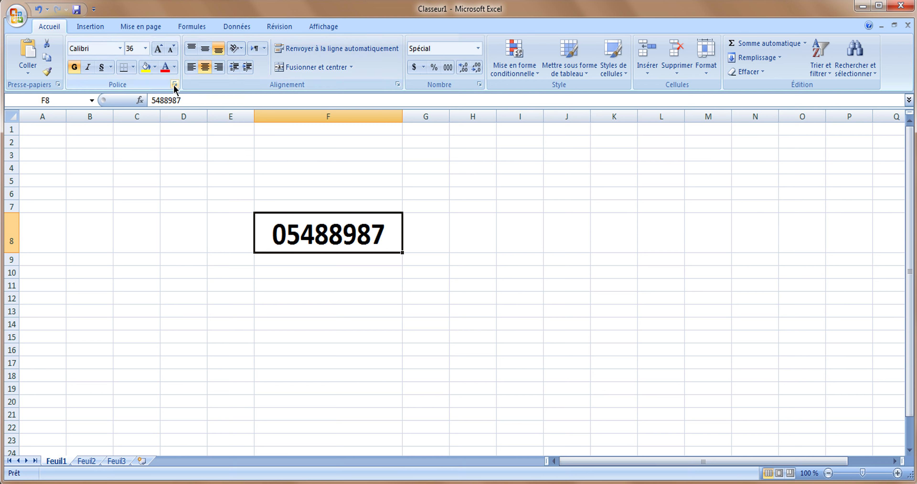
Step: Set cell F8's vertical text alignment to Centré in the Format de cellule dialog and apply it
{"action": "key", "text": "ctrl+shift+f"}
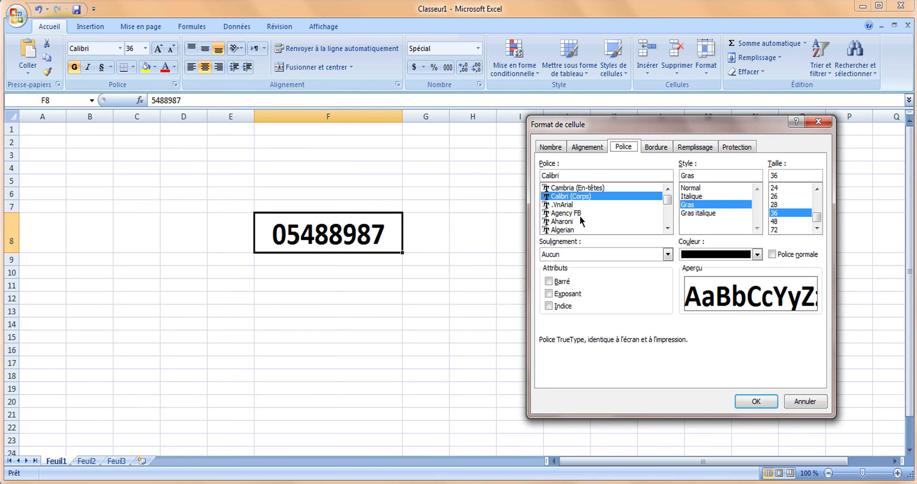
{"action": "left_click", "coordinate": [581, 147]}
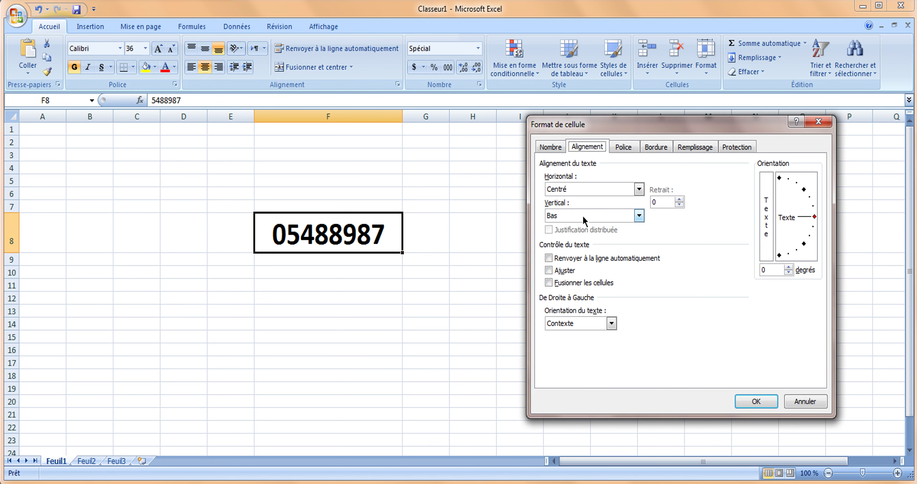
{"action": "left_click", "coordinate": [639, 215]}
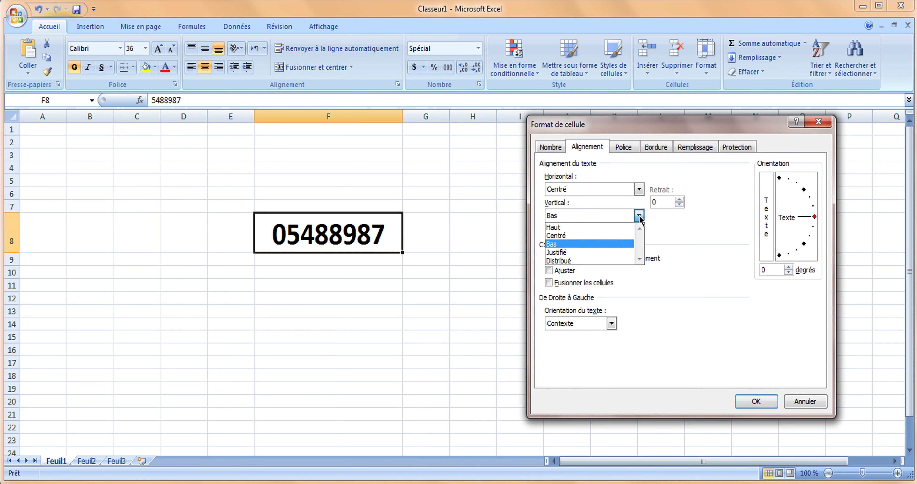
{"action": "left_click", "coordinate": [578, 235]}
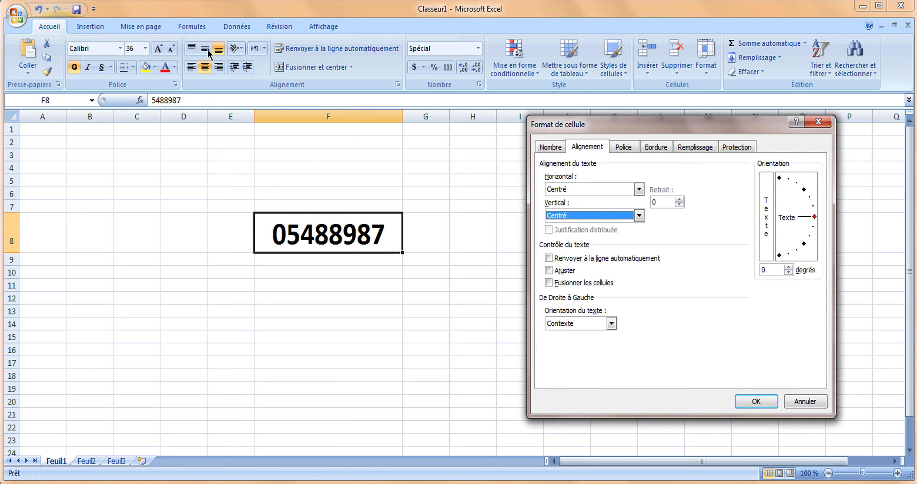
{"action": "left_click", "coordinate": [756, 401]}
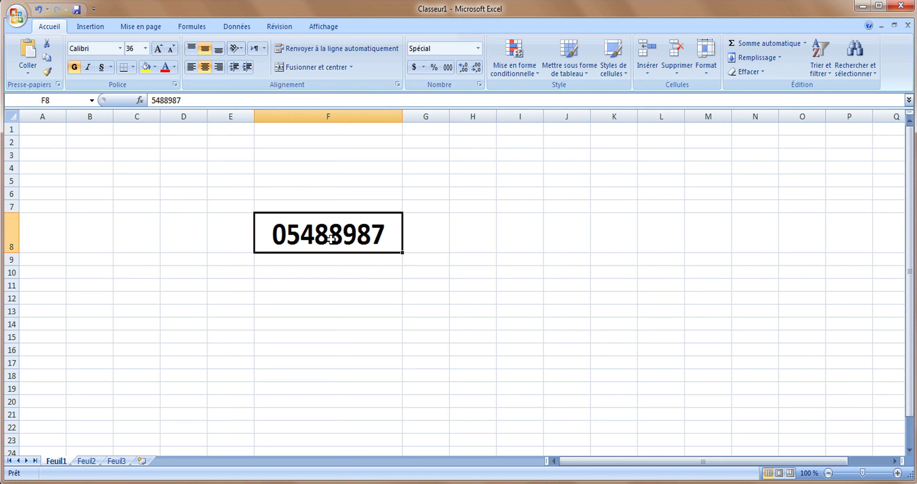
Step: Rotate cell F8's text orientation to 45 degrees in the Format de cellule dialog and apply it
{"action": "left_click", "coordinate": [175, 84]}
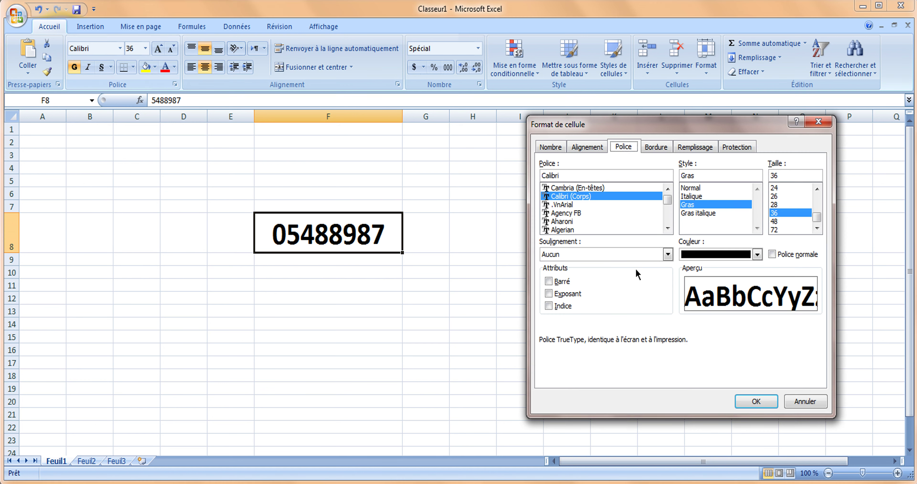
{"action": "left_click", "coordinate": [588, 147]}
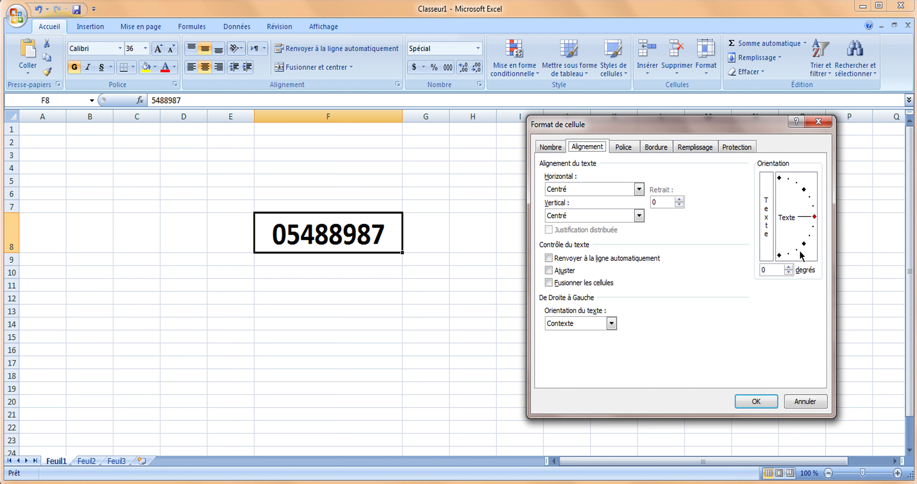
{"action": "left_click_drag", "start_coordinate": [815, 217], "coordinate": [805, 191]}
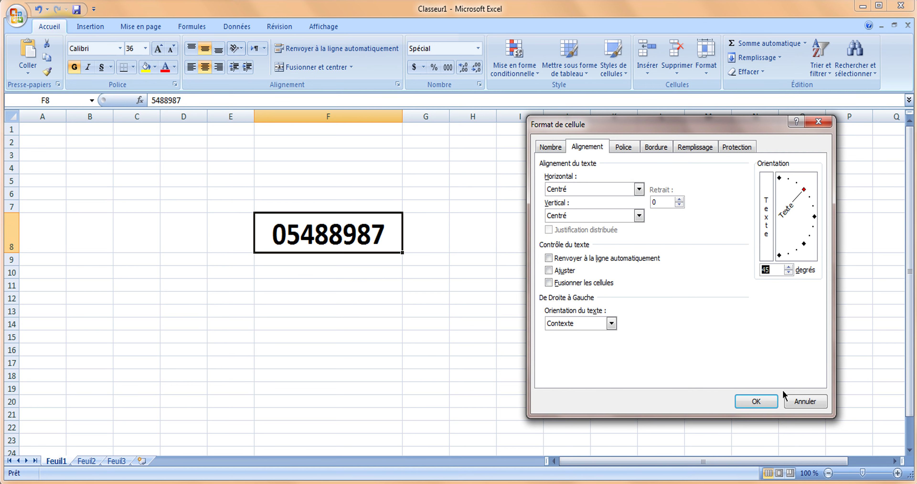
{"action": "left_click", "coordinate": [765, 401]}
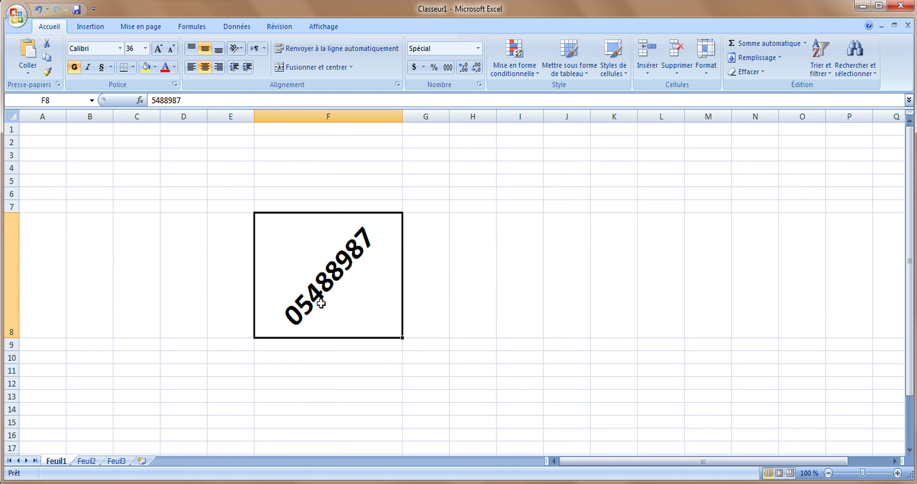
Step: Toggle the stacked vertical text orientation for cell F8 on and off, and apply a text angle of -30 degrees instead
{"action": "left_click", "coordinate": [175, 85]}
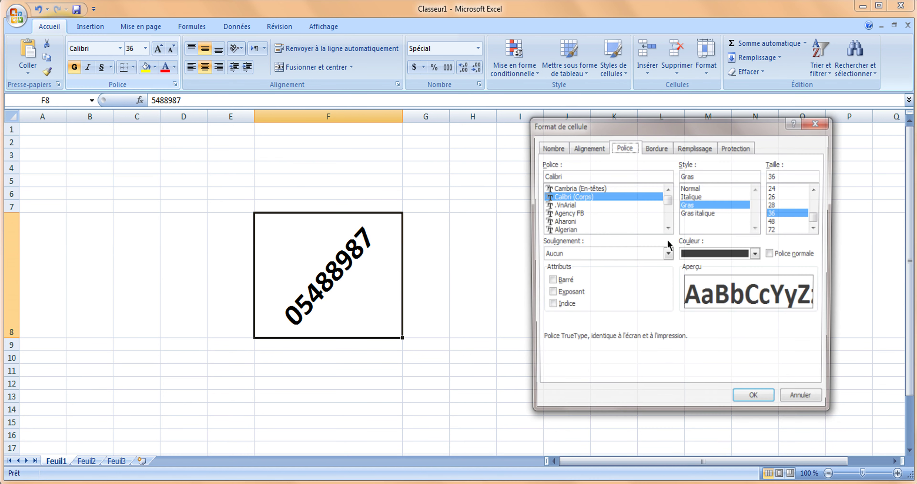
{"action": "left_click", "coordinate": [587, 147]}
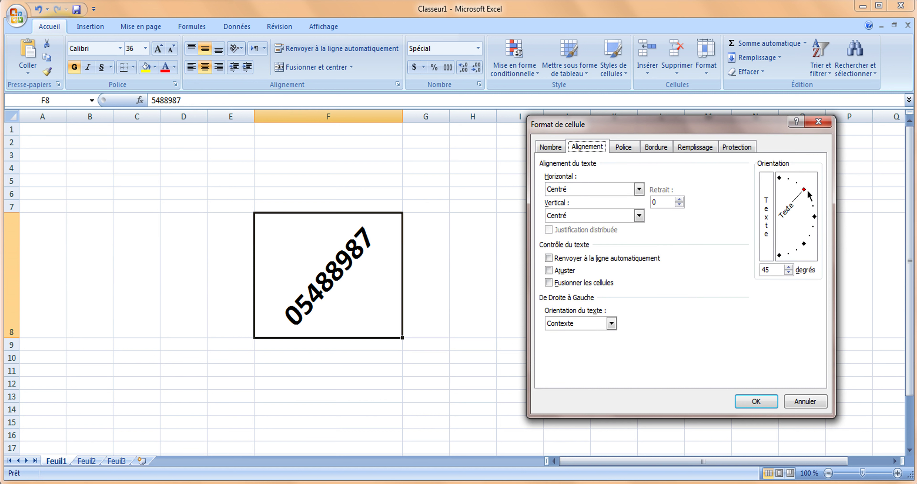
{"action": "left_click_drag", "start_coordinate": [808, 194], "coordinate": [788, 189]}
{"action": "left_click", "coordinate": [767, 217]}
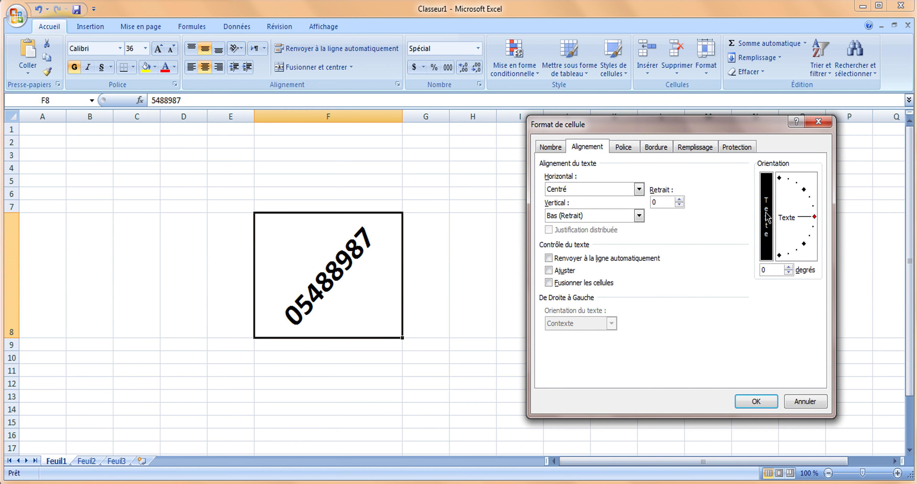
{"action": "left_click", "coordinate": [767, 235]}
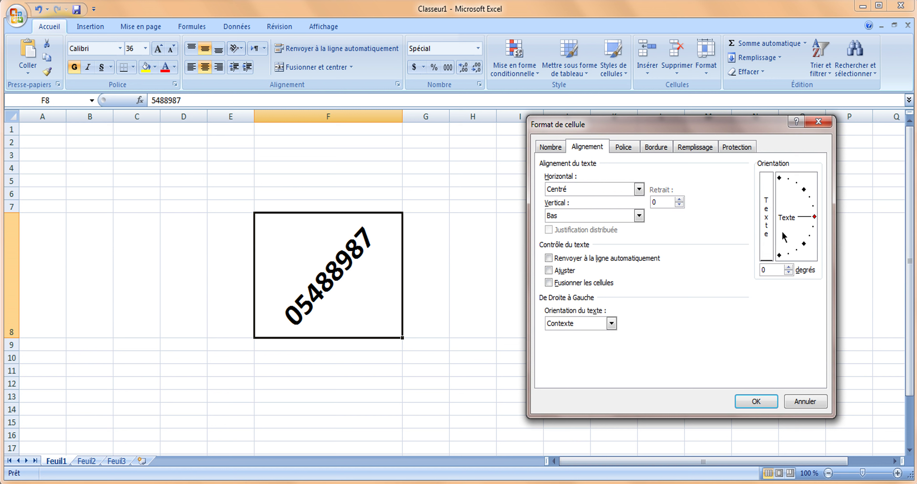
{"action": "left_click", "coordinate": [767, 233]}
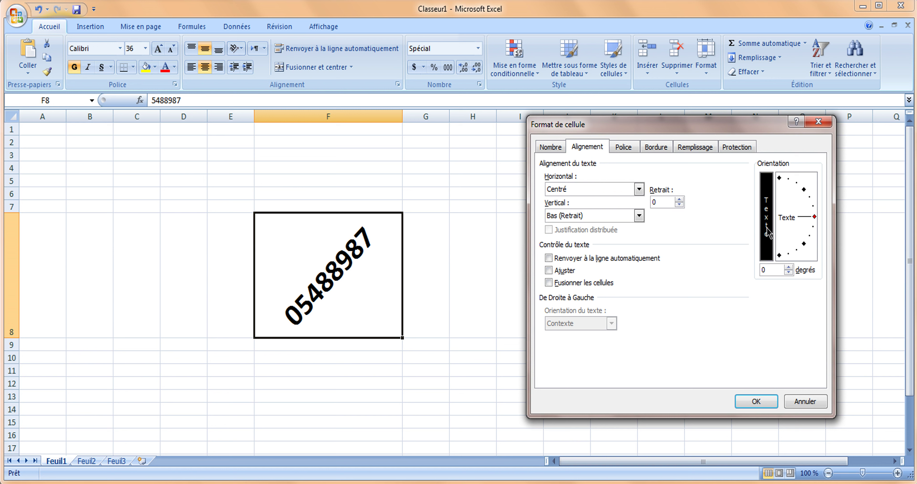
{"action": "left_click", "coordinate": [767, 233]}
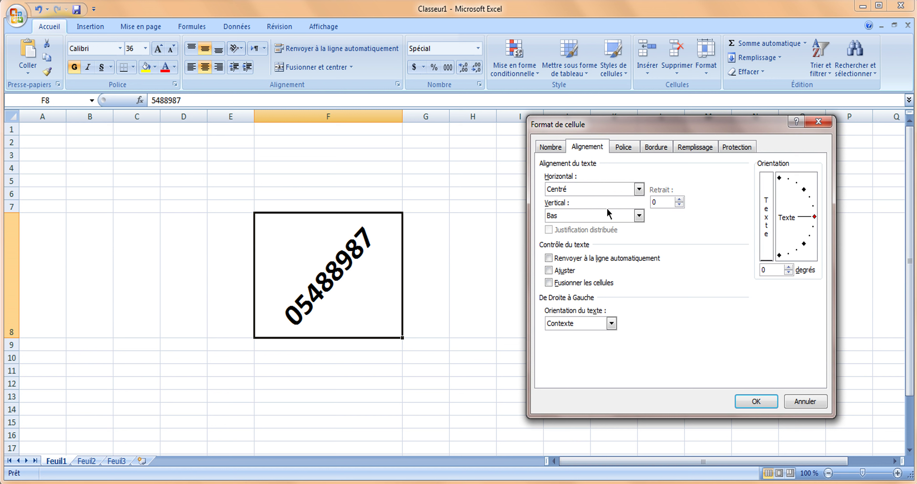
{"action": "left_click", "coordinate": [767, 224]}
{"action": "left_click", "coordinate": [773, 223]}
{"action": "left_click_drag", "start_coordinate": [814, 217], "coordinate": [813, 241]}
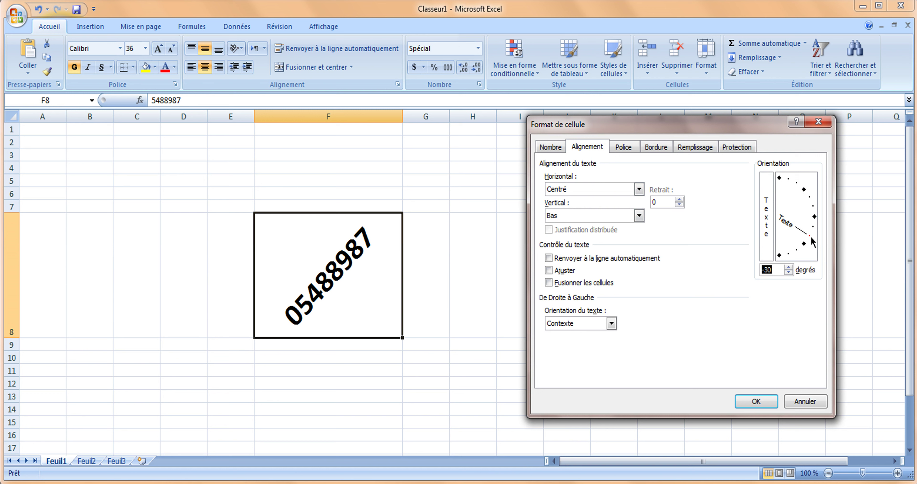
{"action": "left_click", "coordinate": [754, 401]}
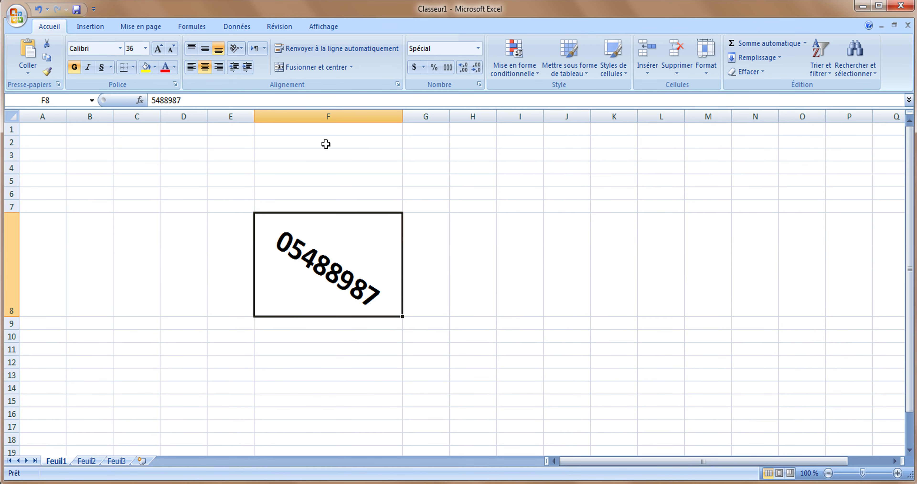
Step: Narrow column F to about half its width and reset cell F8's text orientation to 0 degrees
{"action": "left_click_drag", "start_coordinate": [401, 116], "coordinate": [324, 116]}
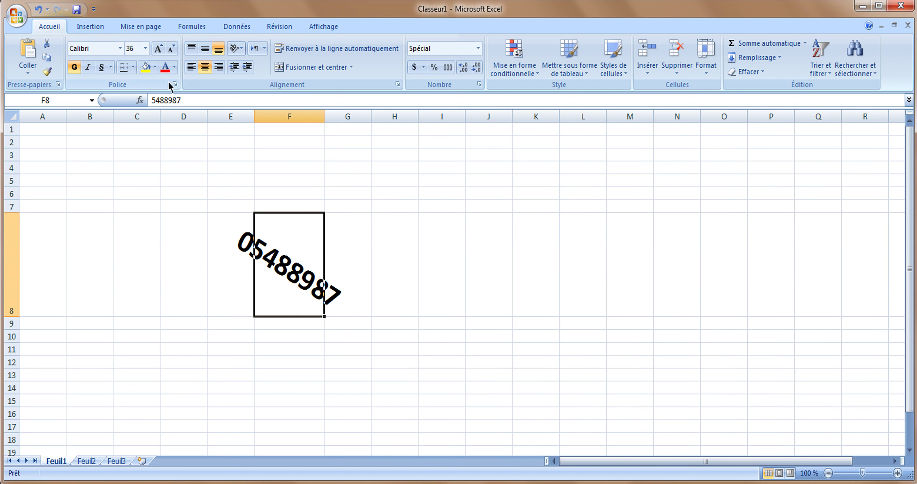
{"action": "left_click", "coordinate": [175, 85]}
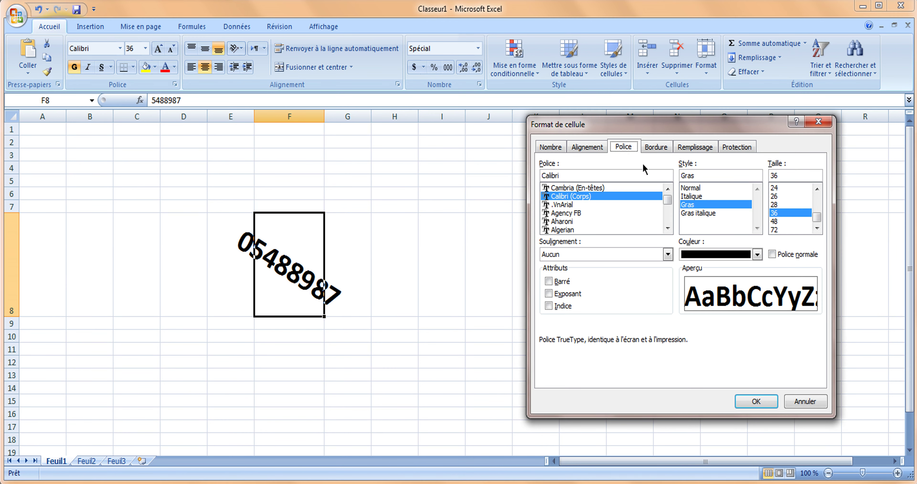
{"action": "left_click", "coordinate": [604, 151]}
{"action": "left_click_drag", "start_coordinate": [809, 237], "coordinate": [815, 216]}
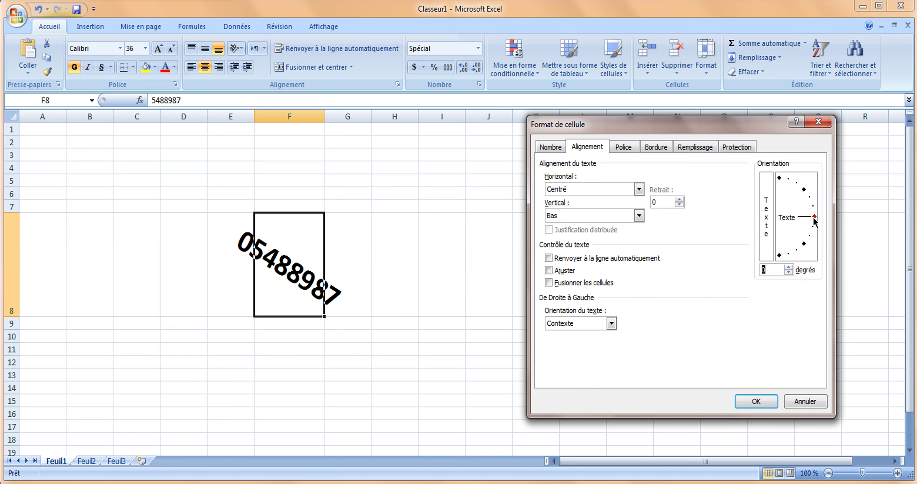
{"action": "left_click", "coordinate": [756, 401]}
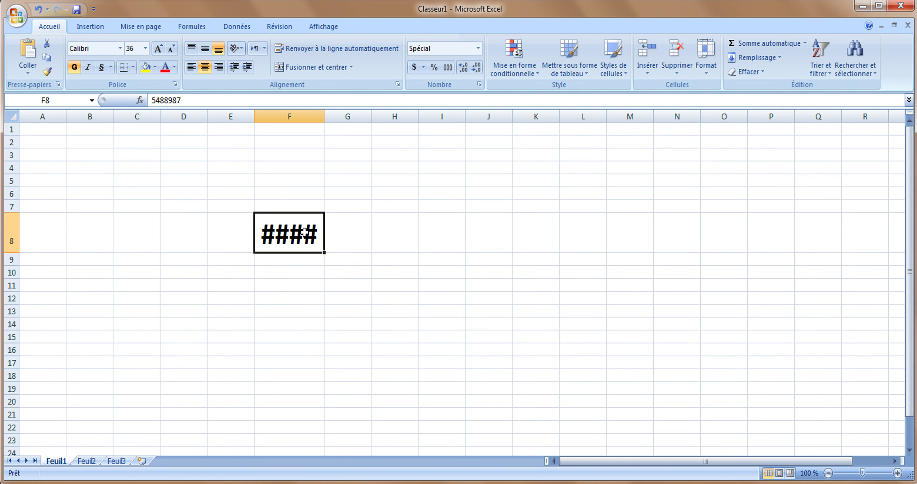
Step: Turn on Renvoyer à la ligne automatiquement for cell F8 and autofit the width of column F
{"action": "mouse_move", "coordinate": [302, 234]}
{"action": "mouse_move", "coordinate": [324, 116]}
{"action": "left_mouse_down"}
{"action": "mouse_move", "coordinate": [384, 118]}
{"action": "mouse_move", "coordinate": [329, 117]}
{"action": "left_mouse_up"}
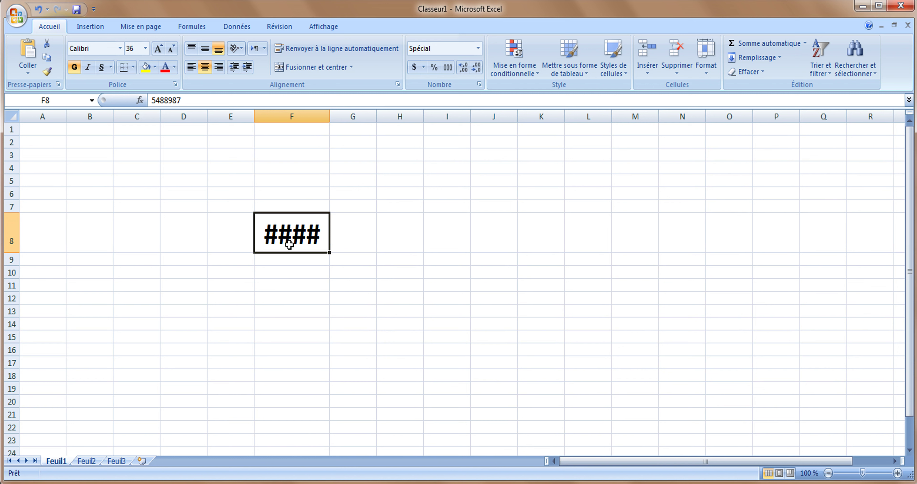
{"action": "left_click", "coordinate": [174, 84]}
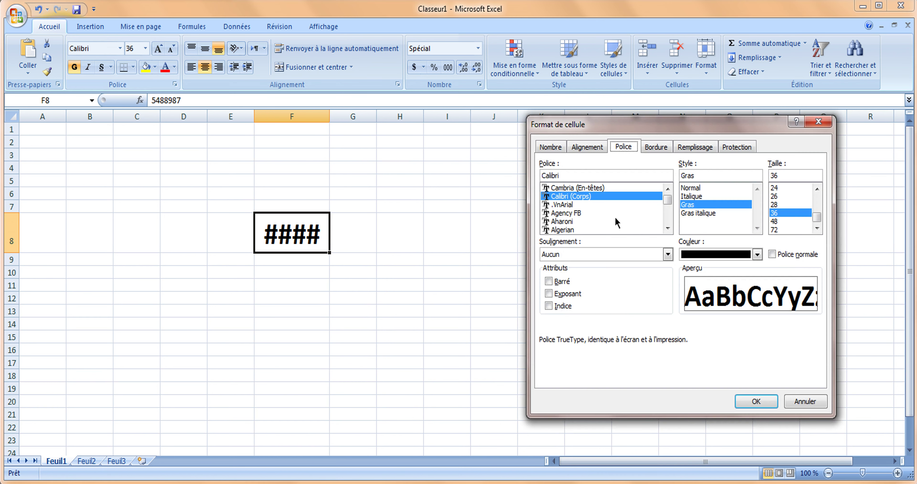
{"action": "left_click", "coordinate": [601, 148]}
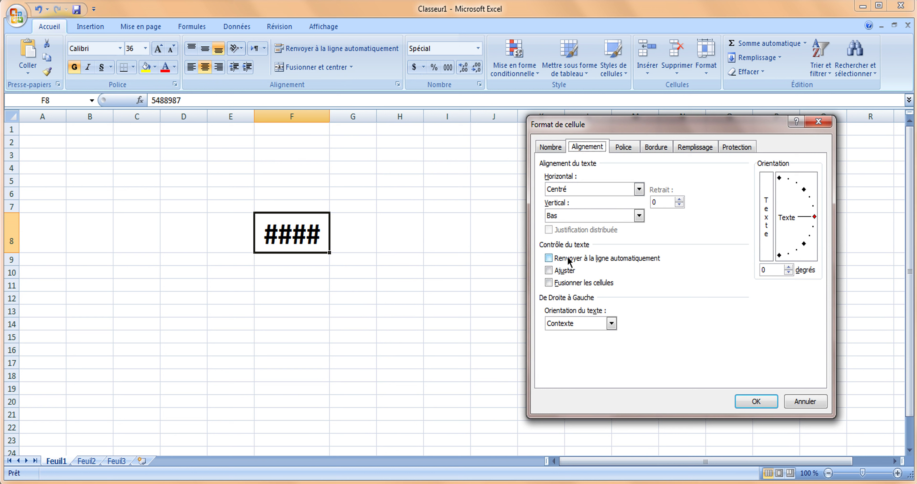
{"action": "left_click", "coordinate": [548, 258]}
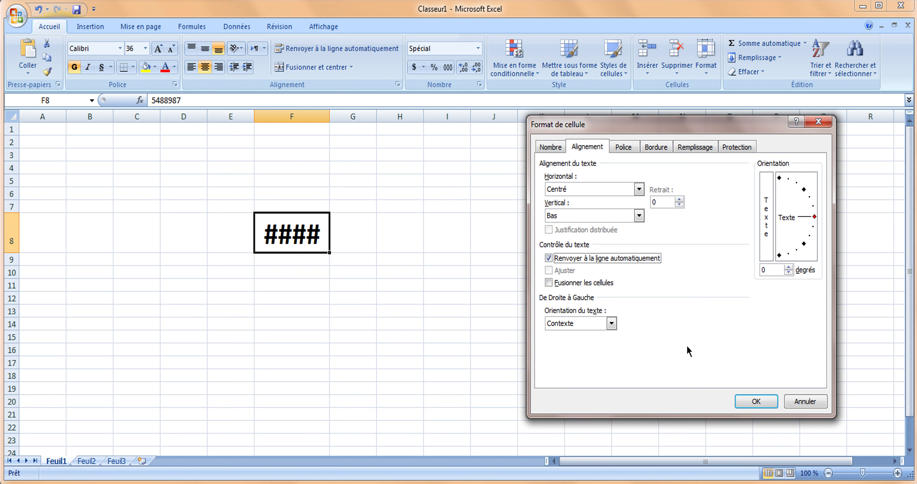
{"action": "left_click", "coordinate": [755, 401]}
{"action": "double_click", "coordinate": [327, 116]}
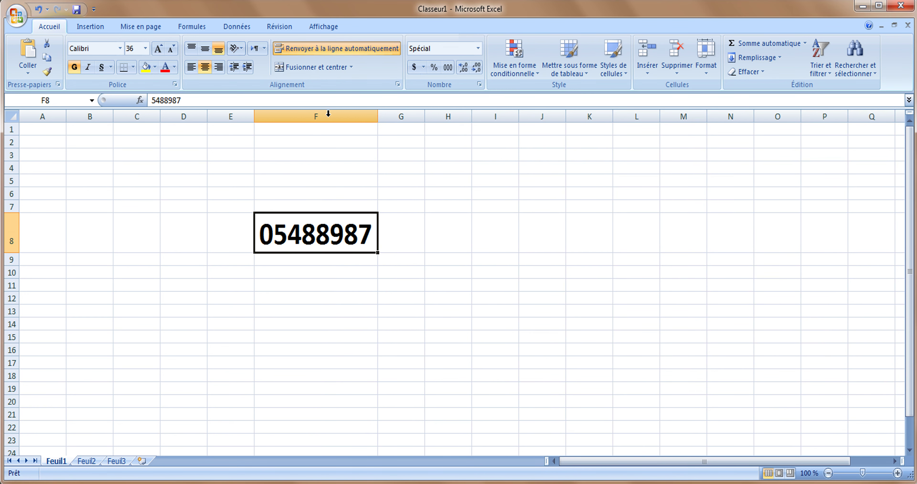
Step: Enter the sample title LA MAISON DE followed by a first name in capitals in cell F6
{"action": "left_click", "coordinate": [323, 194]}
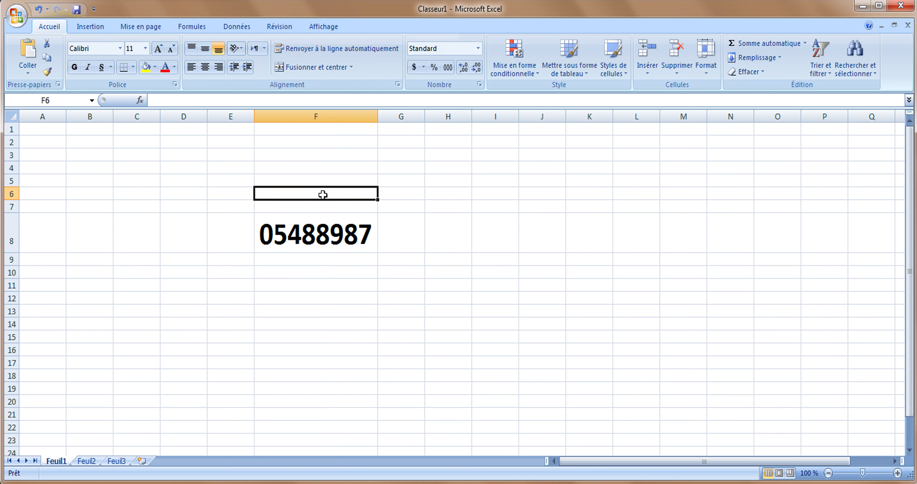
{"action": "type", "text": "L"}
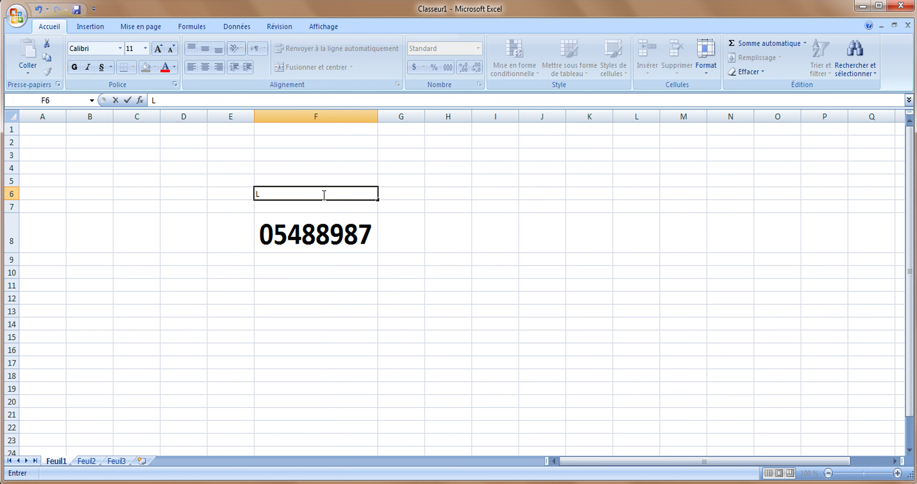
{"action": "type", "text": "A MAISON DE AH"}
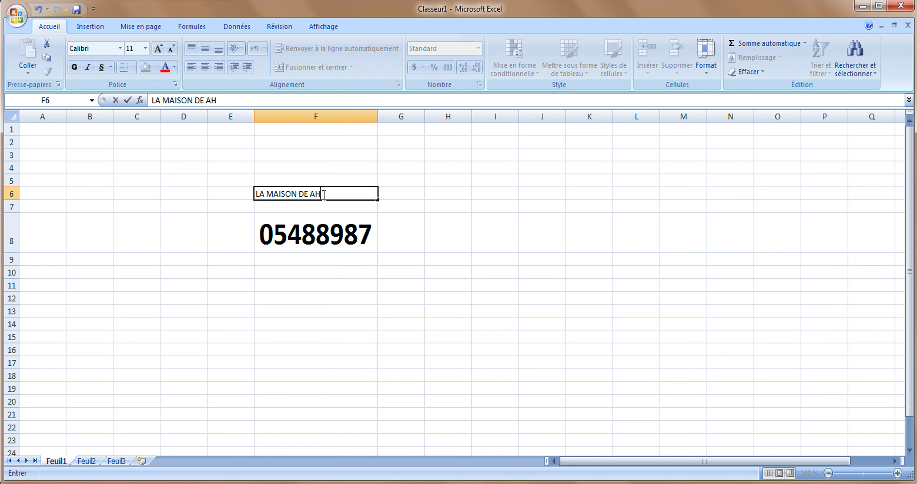
{"action": "type", "text": "MED"}
{"action": "left_click", "coordinate": [340, 181]}
{"action": "left_click", "coordinate": [336, 192]}
Step: Format the title in cell F6 with font size 20, bold and underline
{"action": "left_click", "coordinate": [159, 49]}
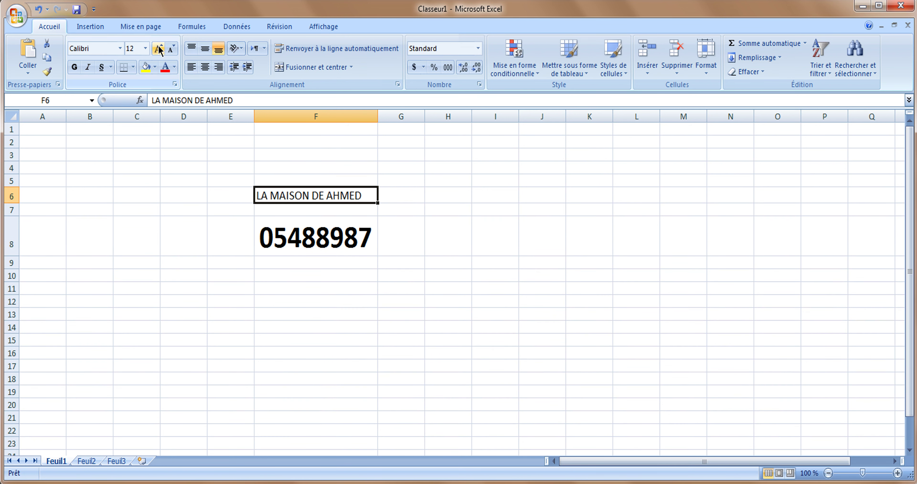
{"action": "left_click", "coordinate": [159, 48]}
{"action": "left_click", "coordinate": [159, 49]}
{"action": "left_click", "coordinate": [159, 49]}
{"action": "left_click", "coordinate": [159, 49]}
{"action": "left_click", "coordinate": [74, 67]}
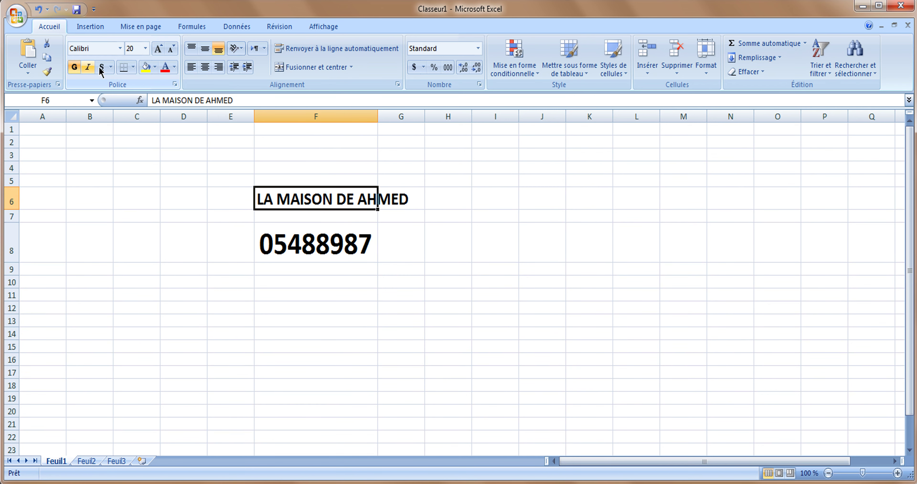
{"action": "left_click", "coordinate": [101, 67]}
{"action": "left_click", "coordinate": [325, 250]}
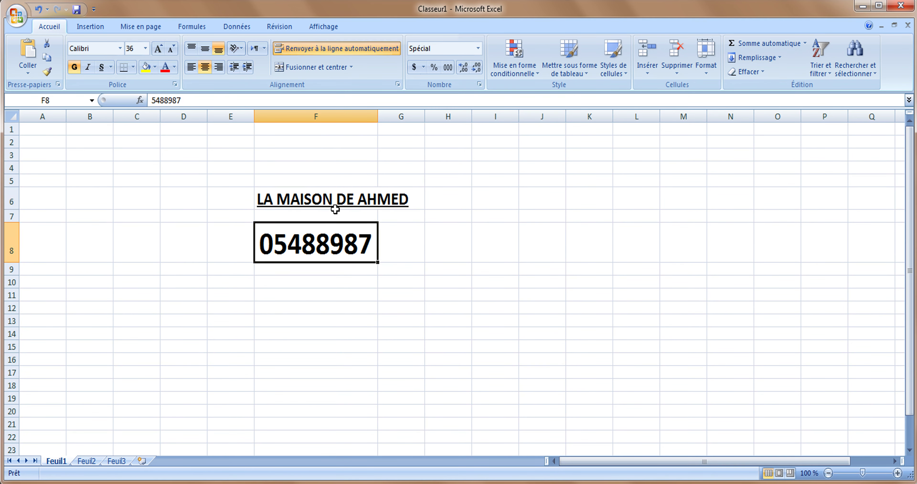
{"action": "left_click", "coordinate": [322, 199]}
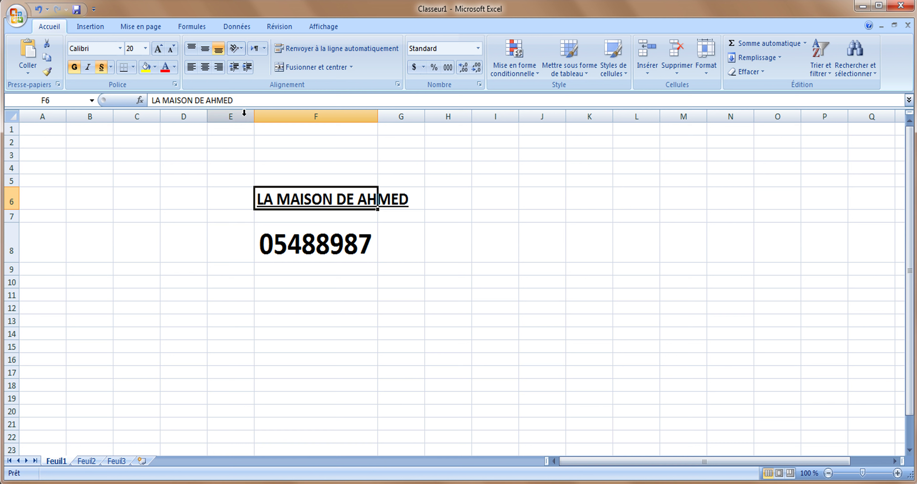
{"action": "left_click", "coordinate": [276, 114]}
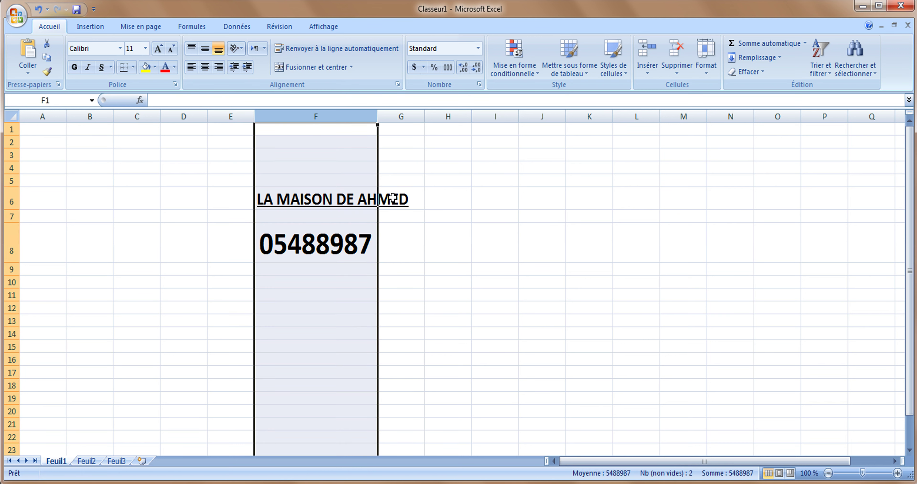
{"action": "left_click", "coordinate": [315, 198]}
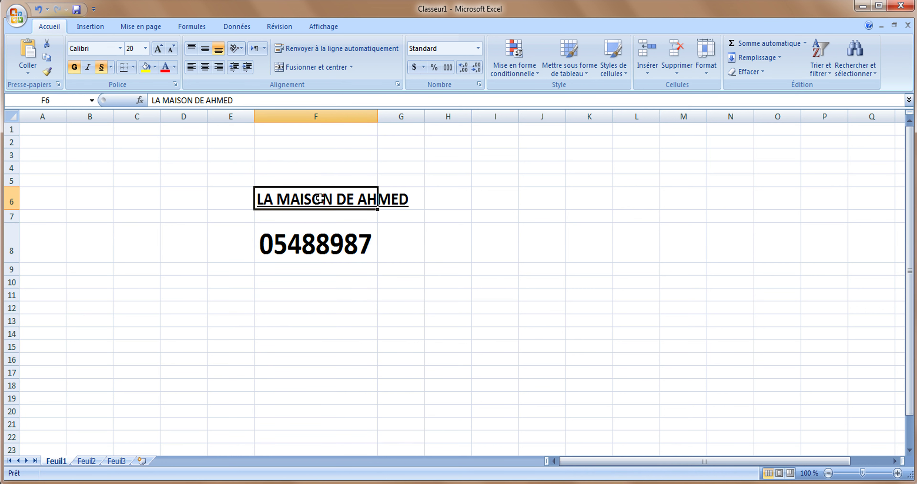
Step: Turn on Renvoyer à la ligne automatiquement for the title in cell F6
{"action": "left_click", "coordinate": [175, 84]}
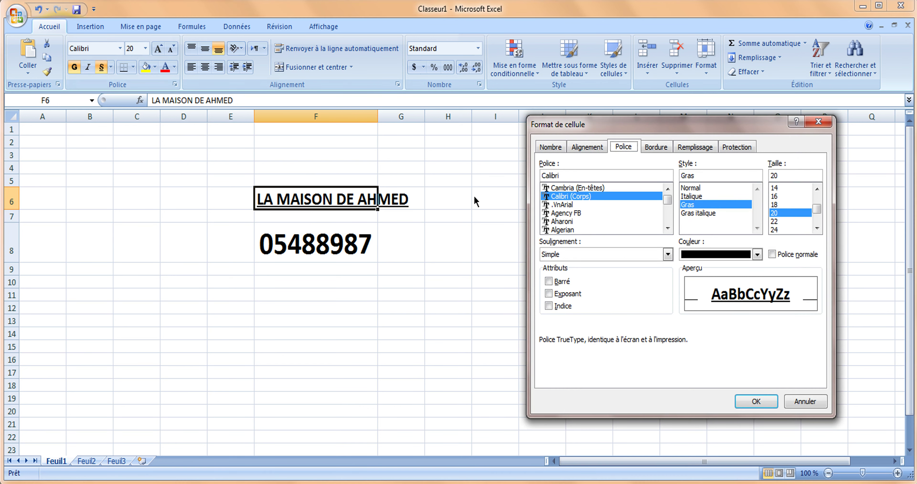
{"action": "left_click", "coordinate": [587, 147]}
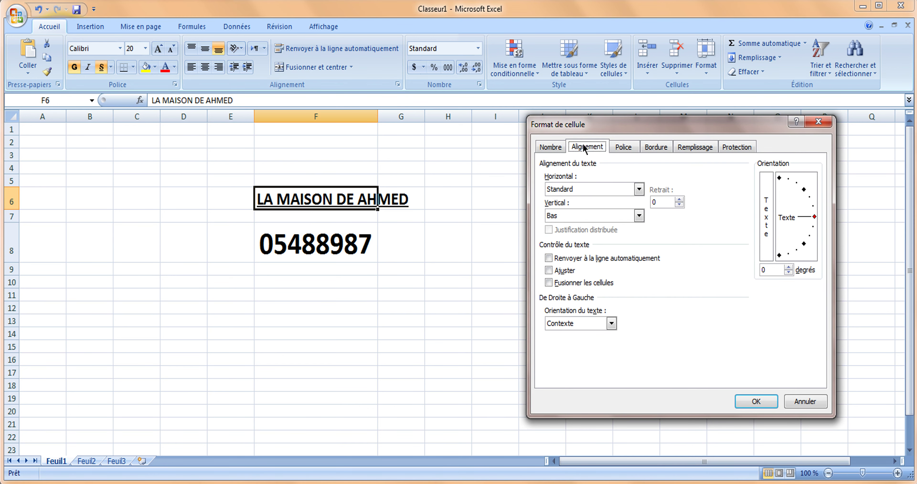
{"action": "left_click", "coordinate": [549, 258]}
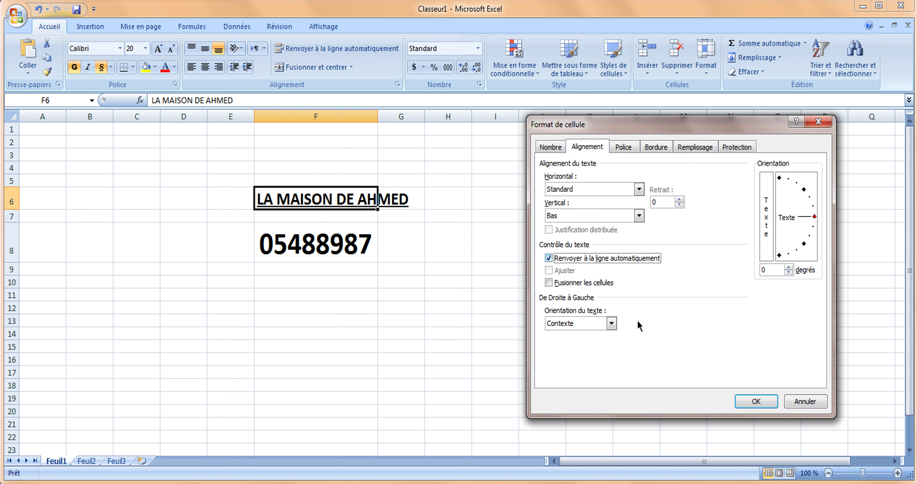
{"action": "left_click", "coordinate": [754, 401]}
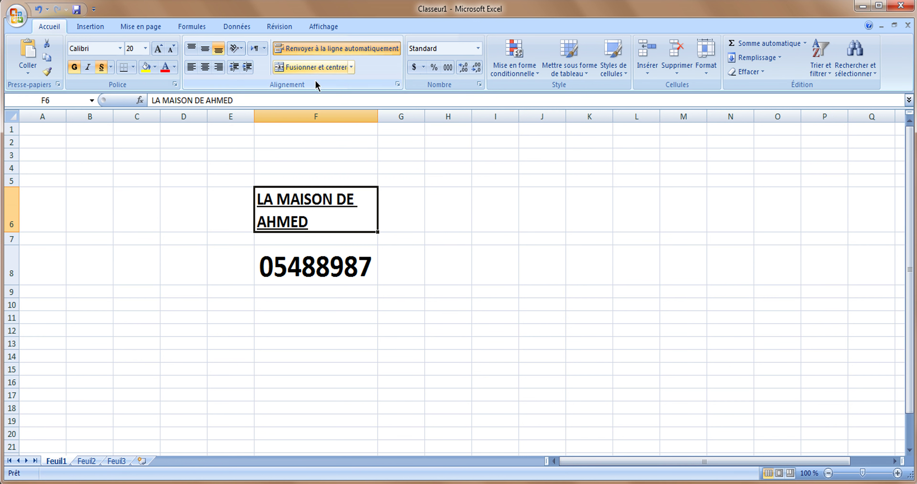
{"action": "left_click", "coordinate": [175, 84]}
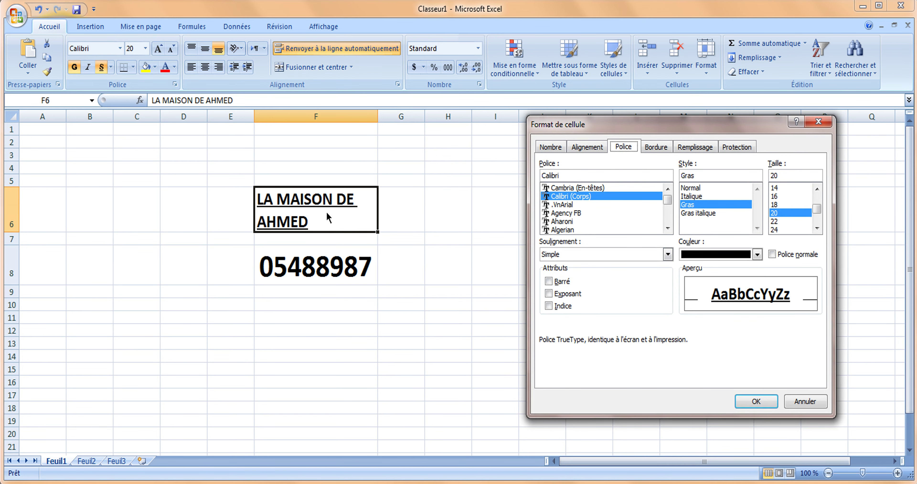
{"action": "left_click", "coordinate": [756, 401]}
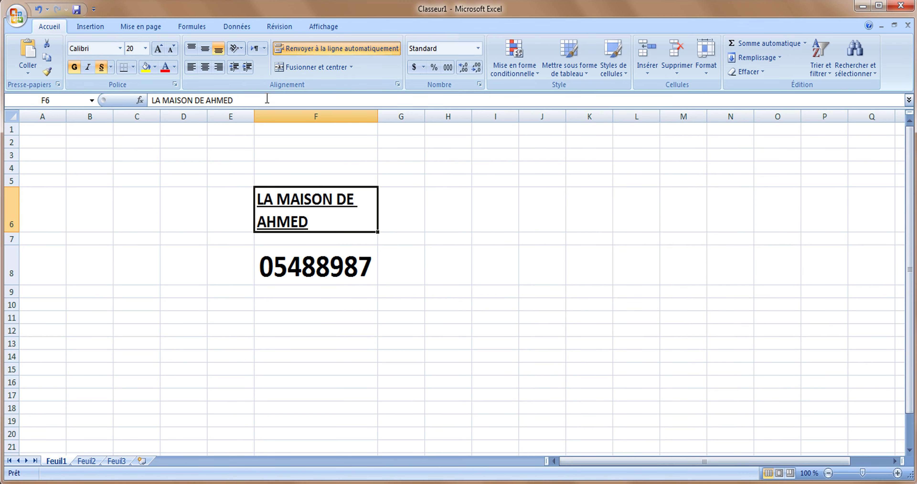
Step: Preview font sizes 72 and 24 with the Barré and Exposant attributes for cell F8, and cancel the changes
{"action": "left_click", "coordinate": [285, 254]}
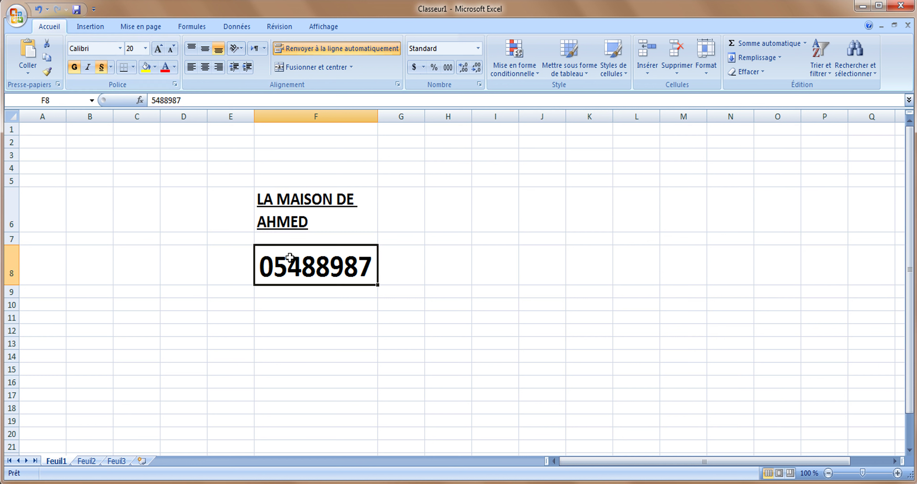
{"action": "left_click", "coordinate": [175, 84]}
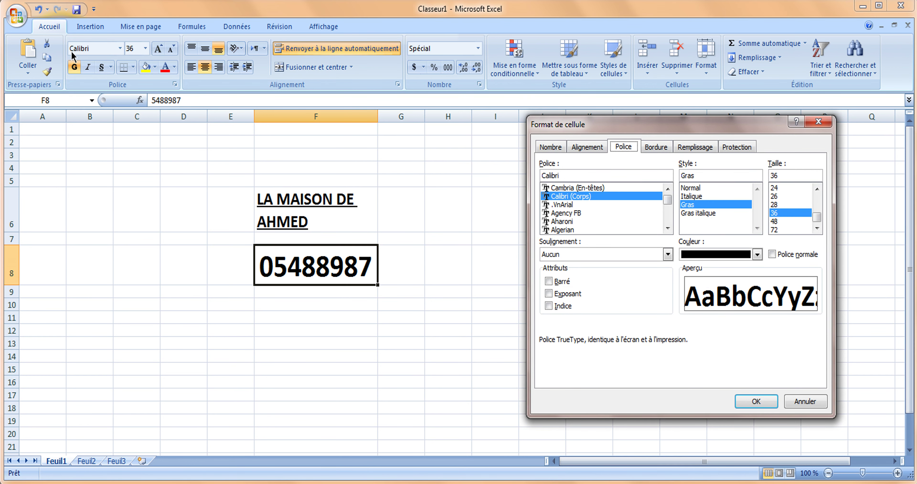
{"action": "left_click_drag", "start_coordinate": [778, 224], "coordinate": [775, 279]}
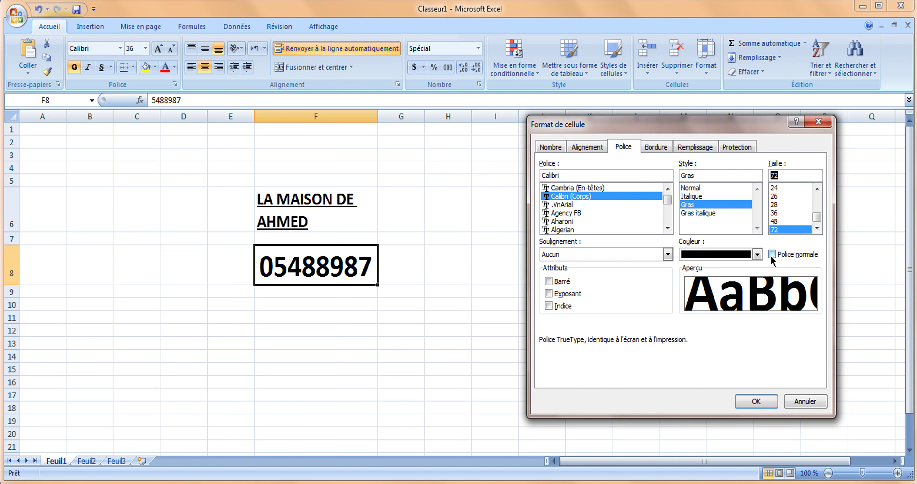
{"action": "left_click", "coordinate": [548, 281]}
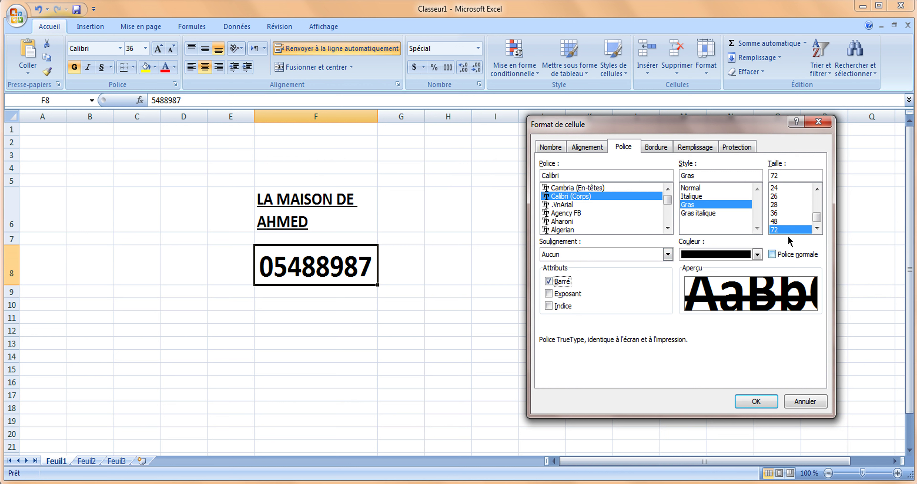
{"action": "left_click", "coordinate": [782, 188]}
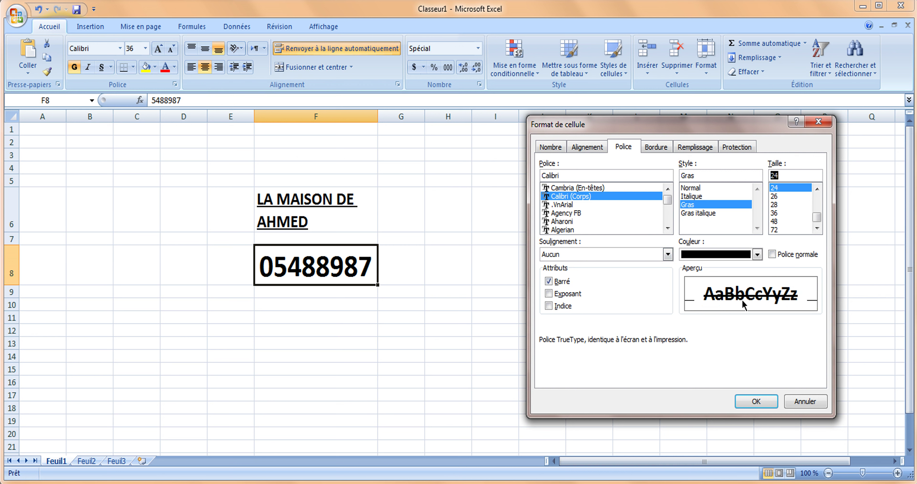
{"action": "left_click", "coordinate": [549, 281]}
{"action": "left_click", "coordinate": [549, 293]}
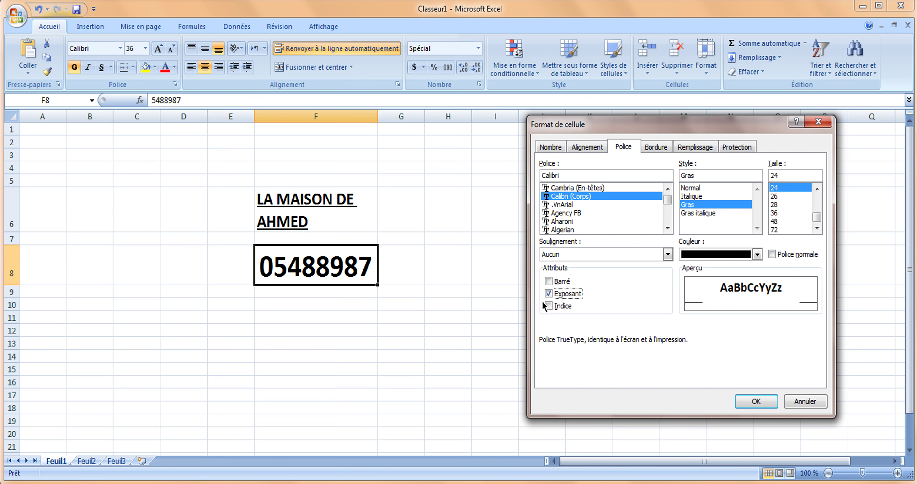
{"action": "left_click", "coordinate": [804, 401]}
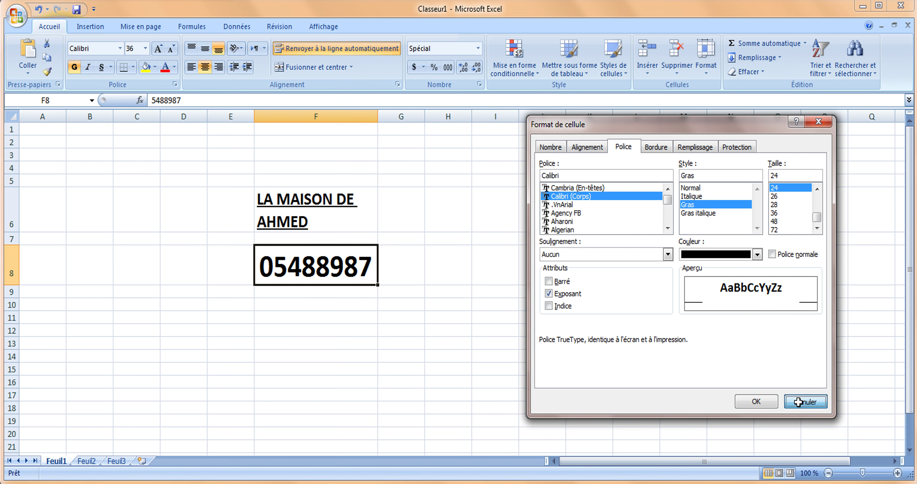
Step: Enter 42 in cell H10
{"action": "left_click", "coordinate": [455, 304]}
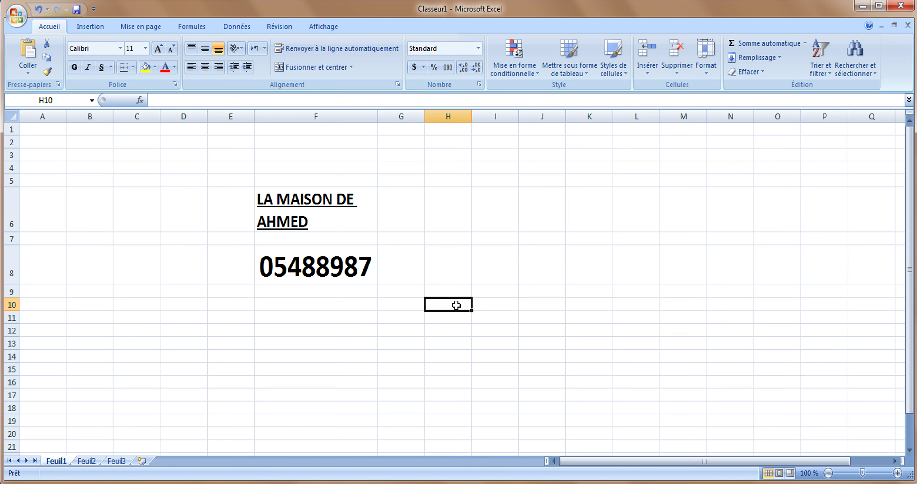
{"action": "type", "text": "4"}
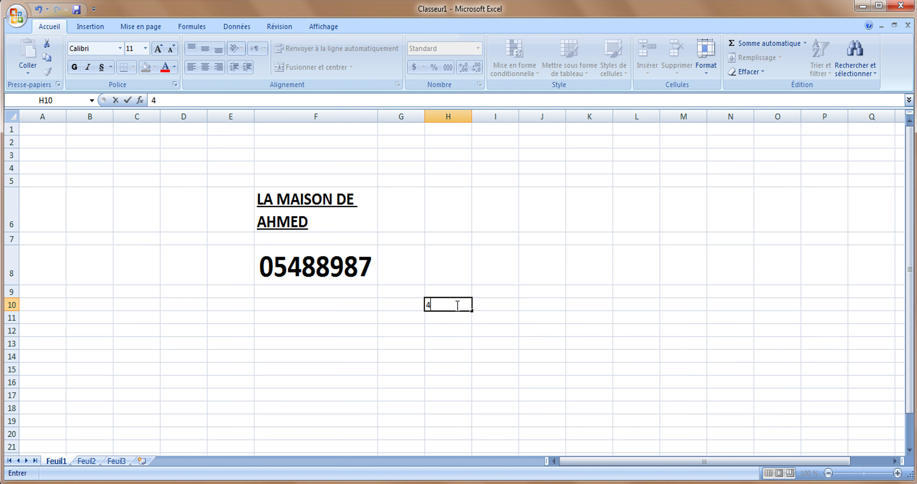
{"action": "type", "text": "2"}
{"action": "key", "text": "Return"}
Step: Try the Exposant attribute on the digit 2 in cell H10, and undo the edit
{"action": "left_click", "coordinate": [458, 306]}
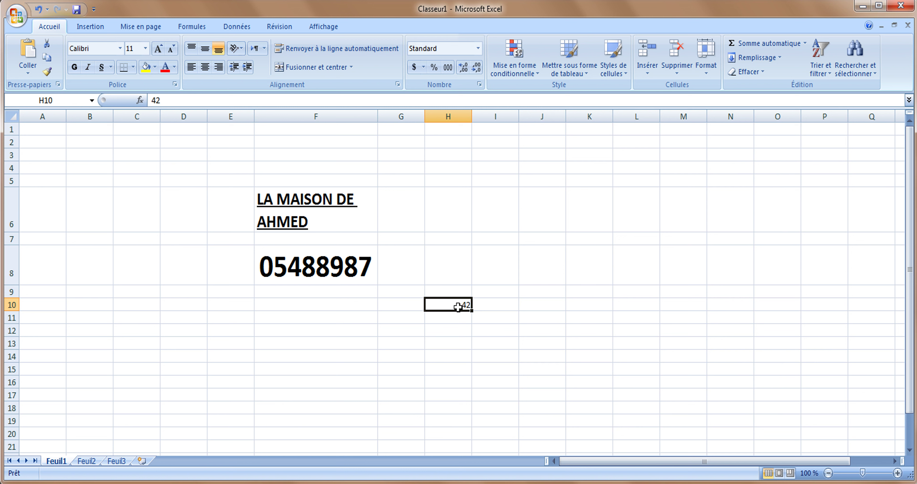
{"action": "double_click", "coordinate": [465, 306]}
{"action": "left_click_drag", "start_coordinate": [469, 305], "coordinate": [466, 305]}
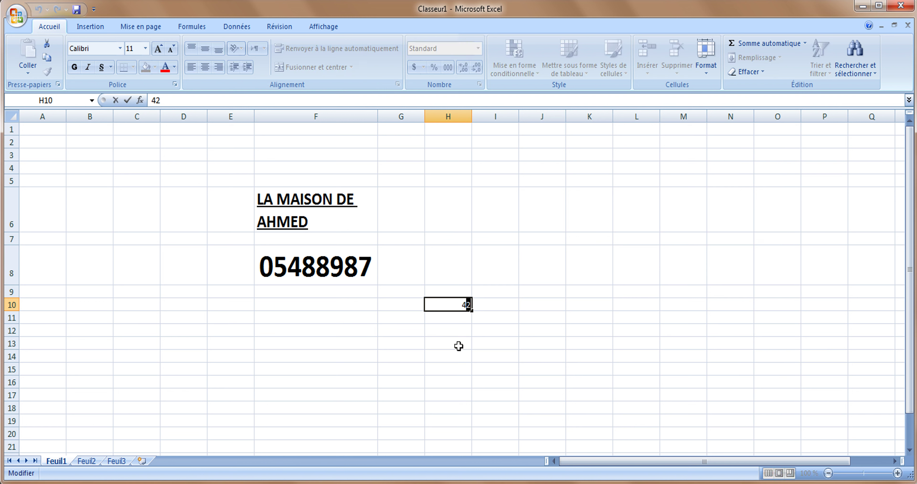
{"action": "left_click", "coordinate": [175, 85]}
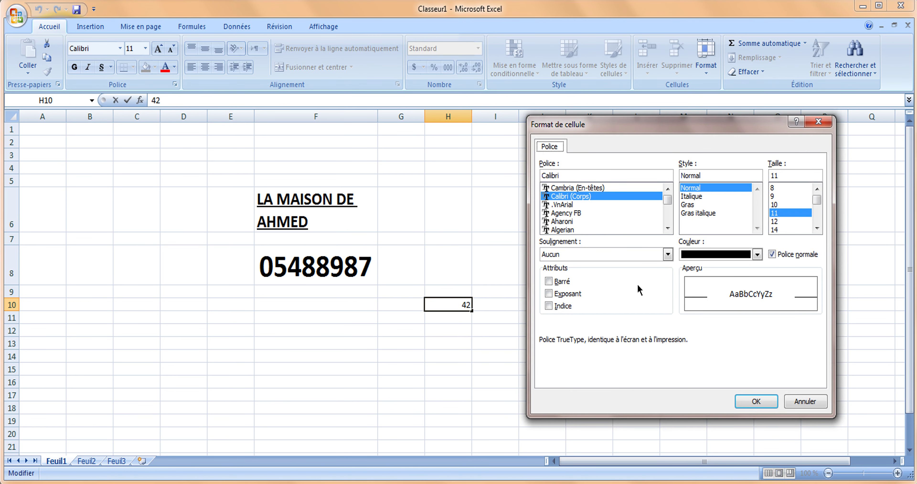
{"action": "left_click", "coordinate": [549, 293]}
{"action": "left_click", "coordinate": [754, 401]}
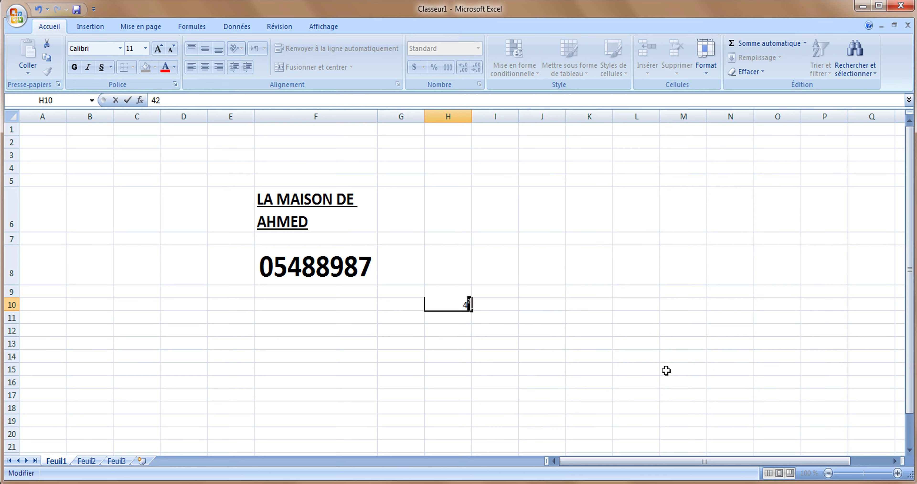
{"action": "left_click", "coordinate": [459, 329]}
{"action": "key", "text": "ctrl+z"}
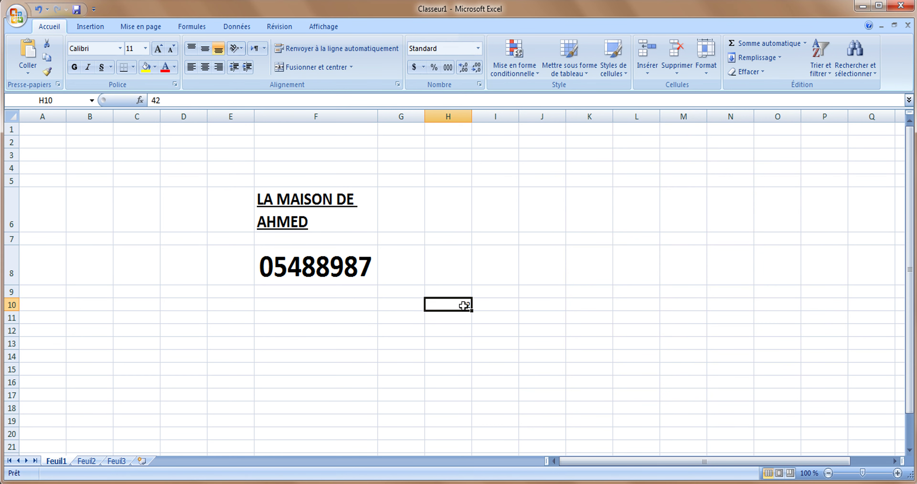
Step: Widen column H slightly and enlarge the font of cell H10 to size 36
{"action": "left_click_drag", "start_coordinate": [470, 119], "coordinate": [482, 118]}
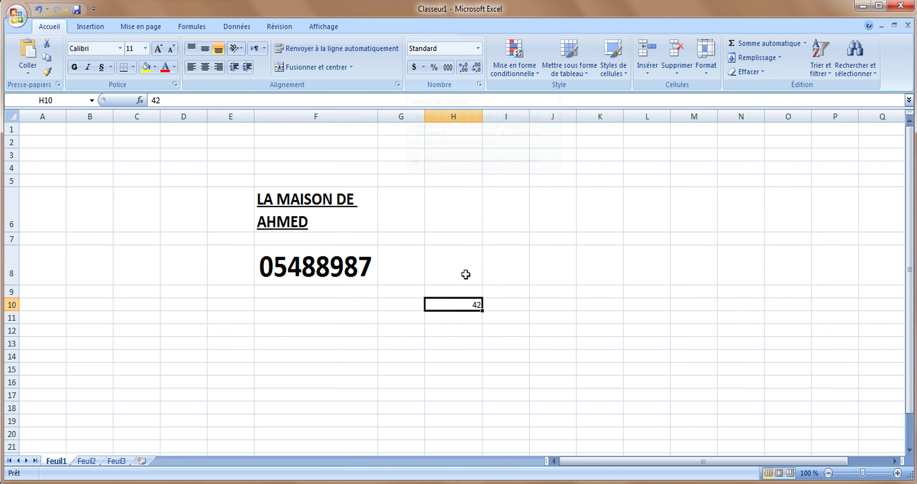
{"action": "left_click", "coordinate": [159, 50]}
{"action": "left_click", "coordinate": [159, 50]}
{"action": "left_click", "coordinate": [159, 50]}
{"action": "left_click", "coordinate": [160, 51]}
{"action": "left_click", "coordinate": [159, 51]}
{"action": "left_click", "coordinate": [161, 51]}
{"action": "left_click", "coordinate": [161, 52]}
{"action": "left_click", "coordinate": [161, 52]}
{"action": "left_click", "coordinate": [160, 52]}
{"action": "left_click", "coordinate": [161, 51]}
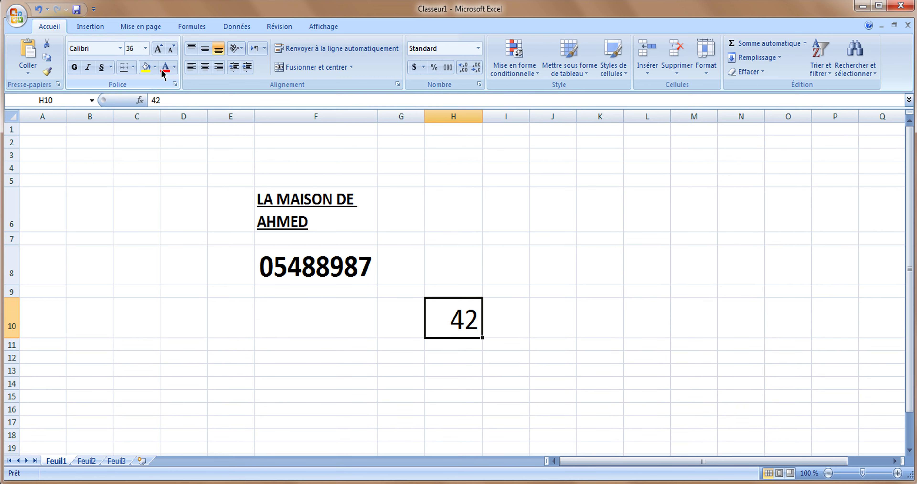
Step: Try to format only the digit 2 in cell H10 as superscript with the Exposant attribute
{"action": "double_click", "coordinate": [471, 318]}
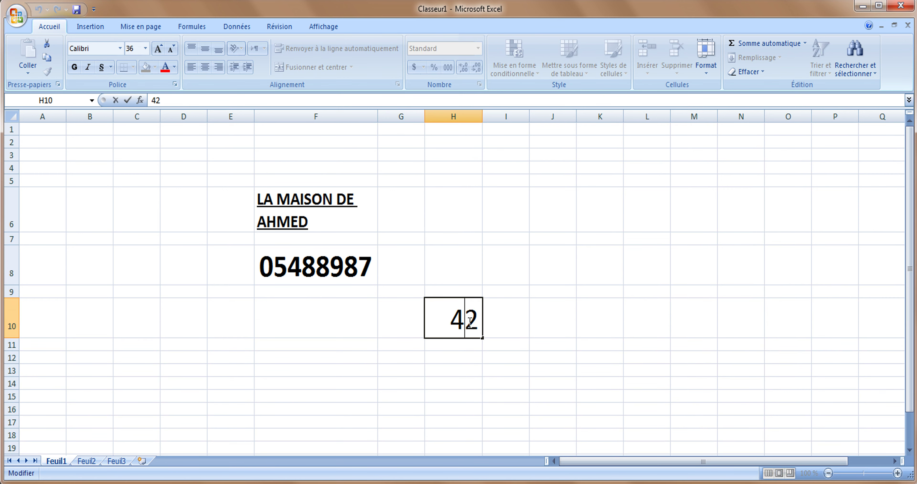
{"action": "left_click_drag", "start_coordinate": [468, 319], "coordinate": [472, 322]}
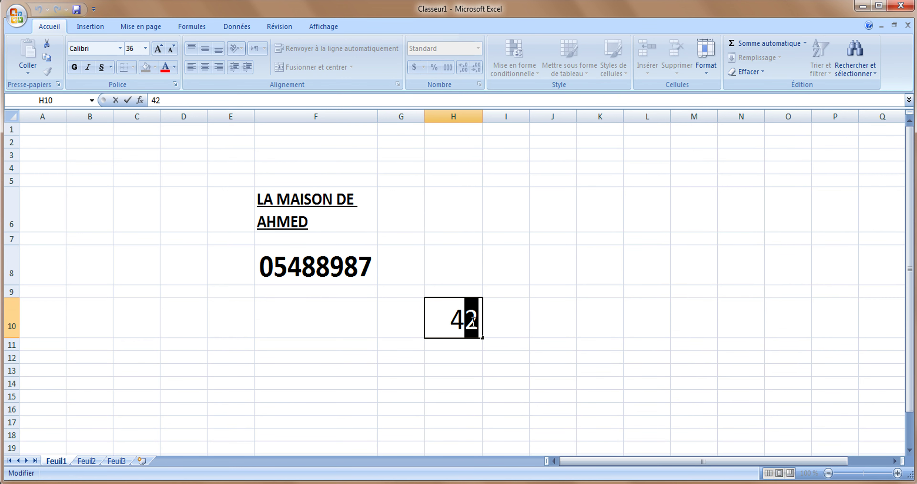
{"action": "left_click", "coordinate": [175, 84]}
{"action": "left_click", "coordinate": [553, 293]}
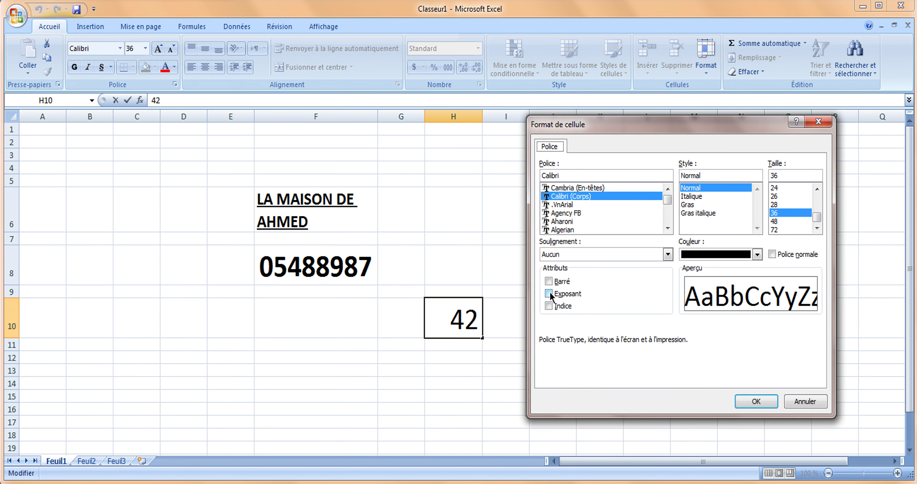
{"action": "left_click", "coordinate": [755, 401]}
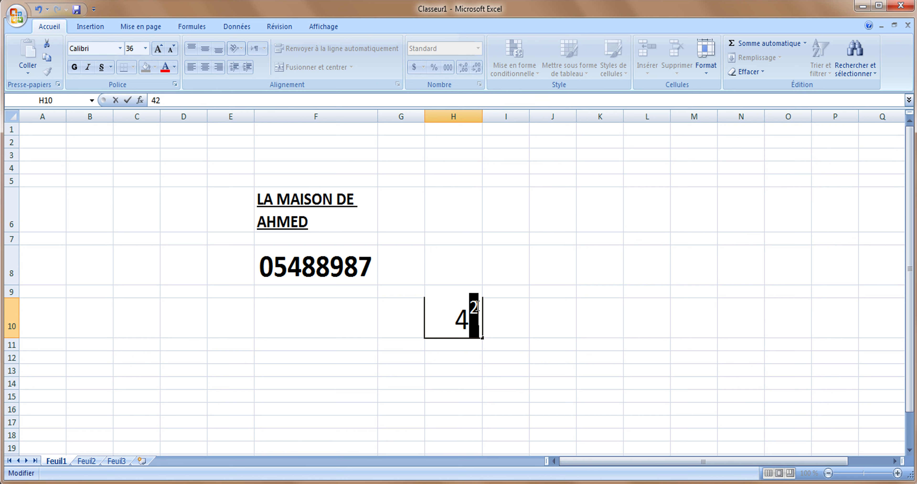
{"action": "left_click", "coordinate": [415, 193]}
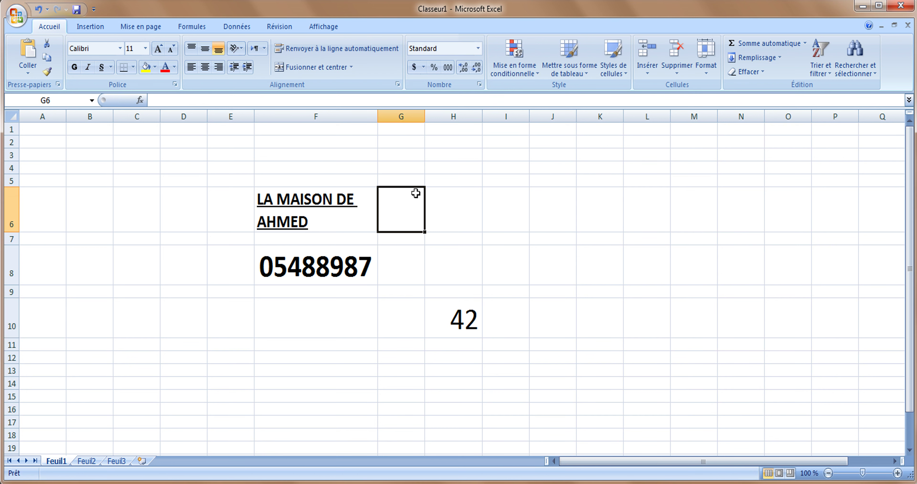
Step: Apply the Nombre format to cell H10 and widen column H by about half
{"action": "left_click", "coordinate": [477, 310]}
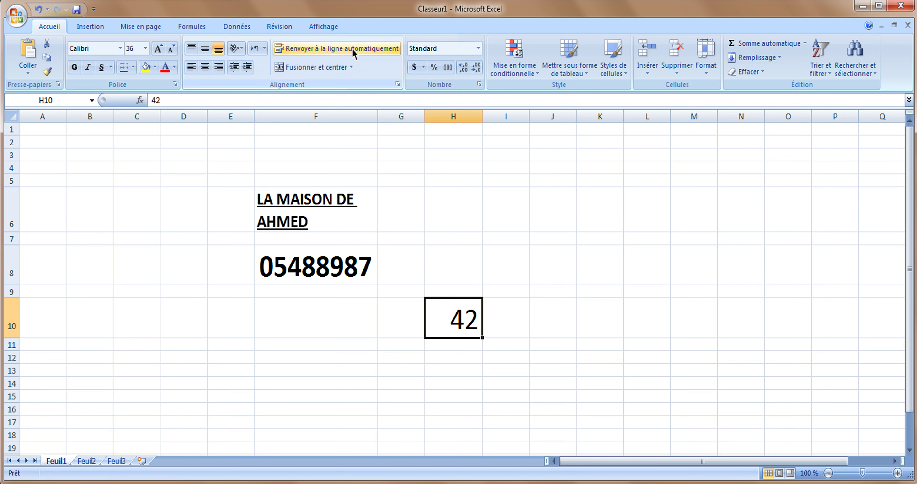
{"action": "left_click", "coordinate": [478, 48]}
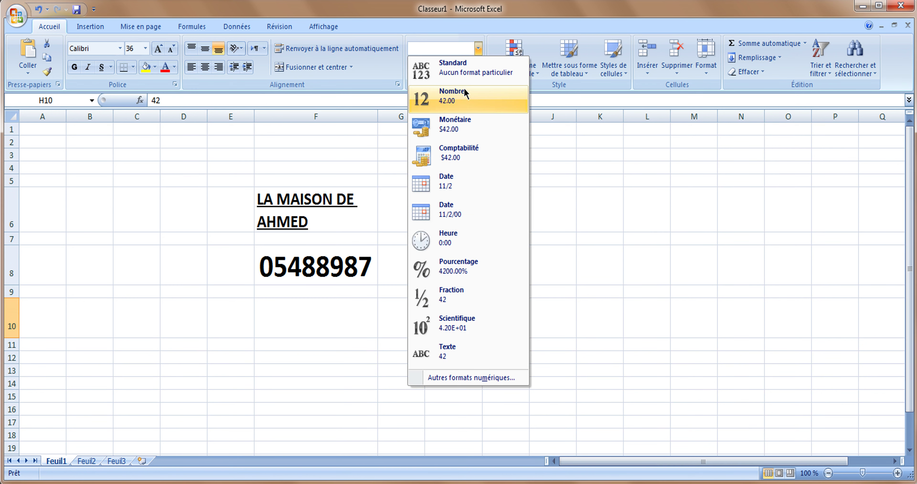
{"action": "left_click", "coordinate": [465, 100]}
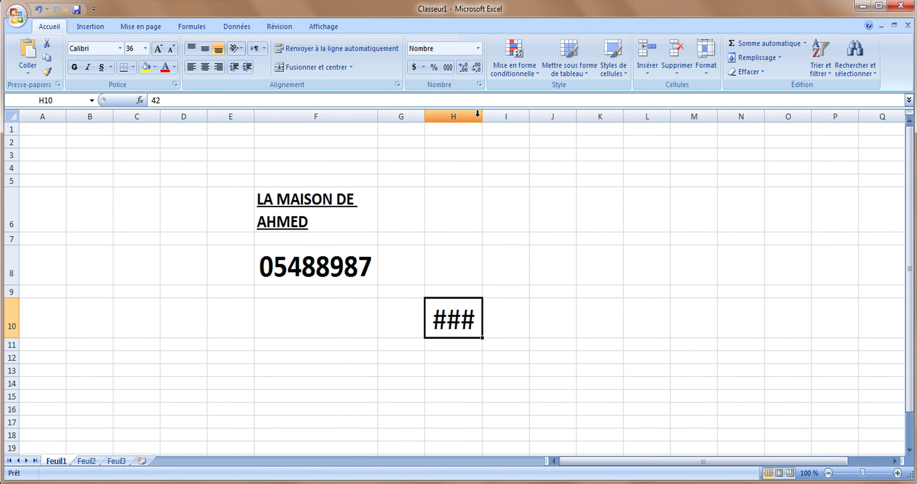
{"action": "left_click_drag", "start_coordinate": [482, 117], "coordinate": [510, 117]}
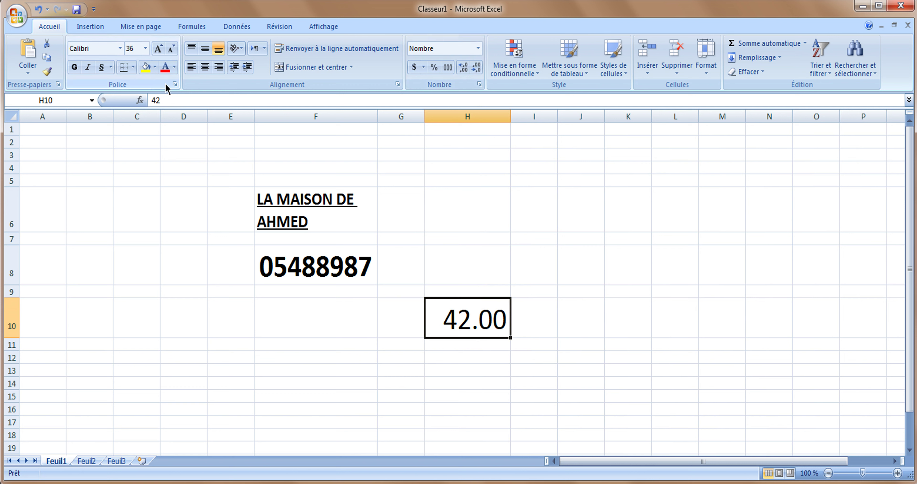
Step: Add thin continuous borders to the left, upper and right edges of cell H10 in the Format de cellule dialog
{"action": "left_click", "coordinate": [175, 84]}
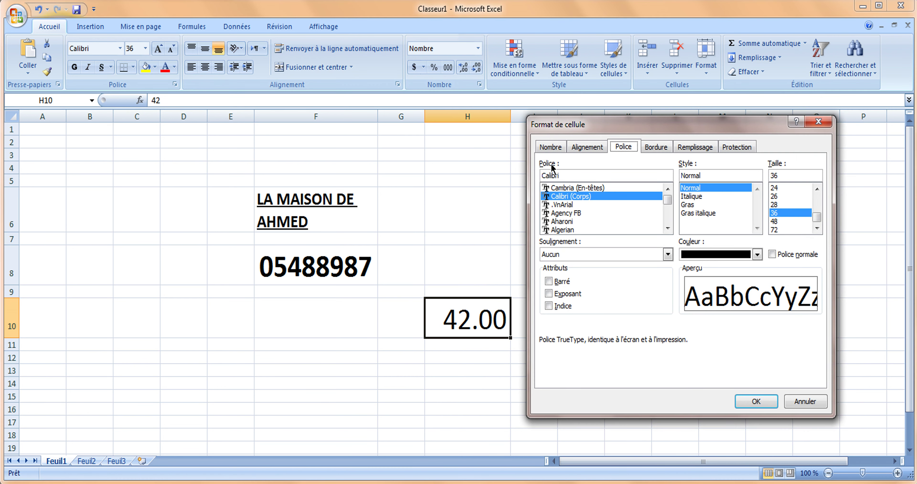
{"action": "left_click", "coordinate": [651, 145]}
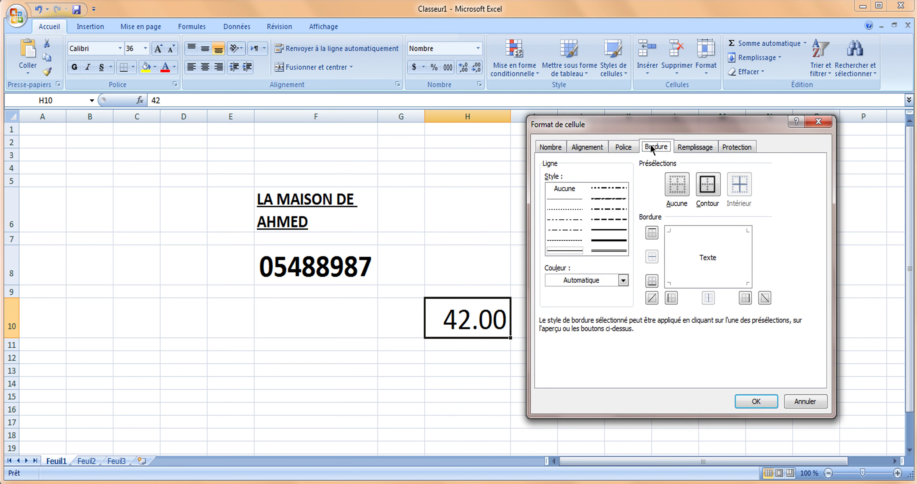
{"action": "left_click", "coordinate": [669, 251]}
{"action": "left_click", "coordinate": [703, 231]}
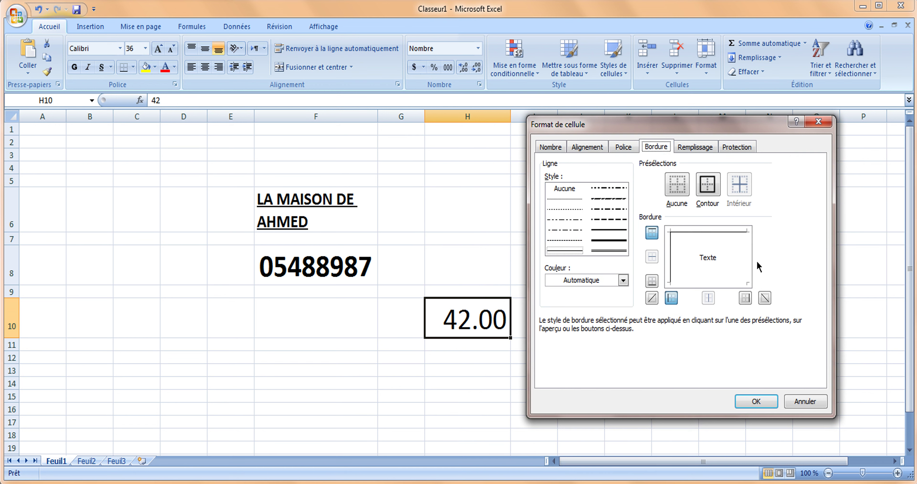
{"action": "left_click", "coordinate": [747, 259]}
Step: Apply the thick continuous line style to all four borders of cell H10 and check the outline on the sheet
{"action": "left_click", "coordinate": [606, 229]}
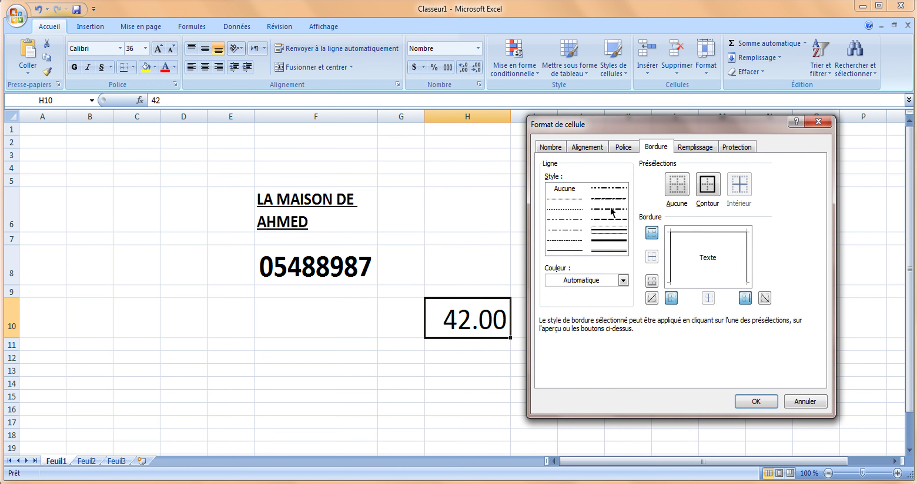
{"action": "left_click", "coordinate": [602, 237]}
{"action": "left_click", "coordinate": [669, 251]}
{"action": "left_click", "coordinate": [697, 232]}
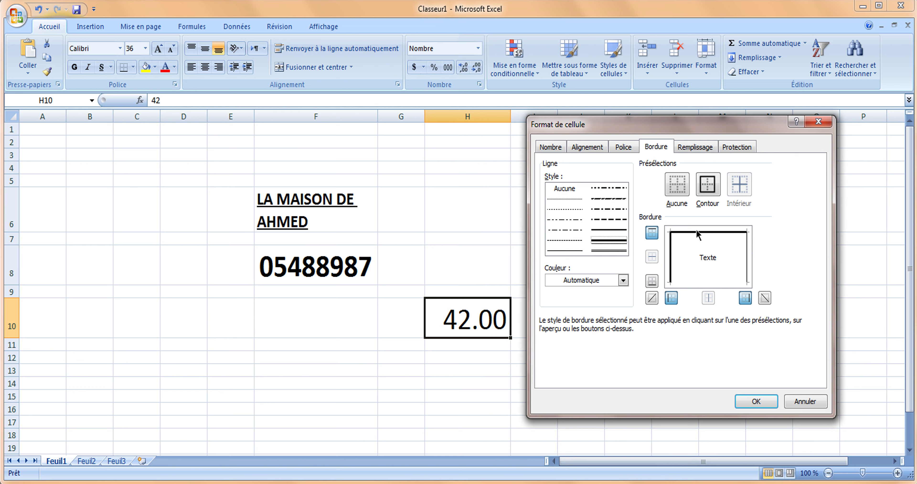
{"action": "left_click", "coordinate": [748, 254]}
{"action": "left_click", "coordinate": [706, 283]}
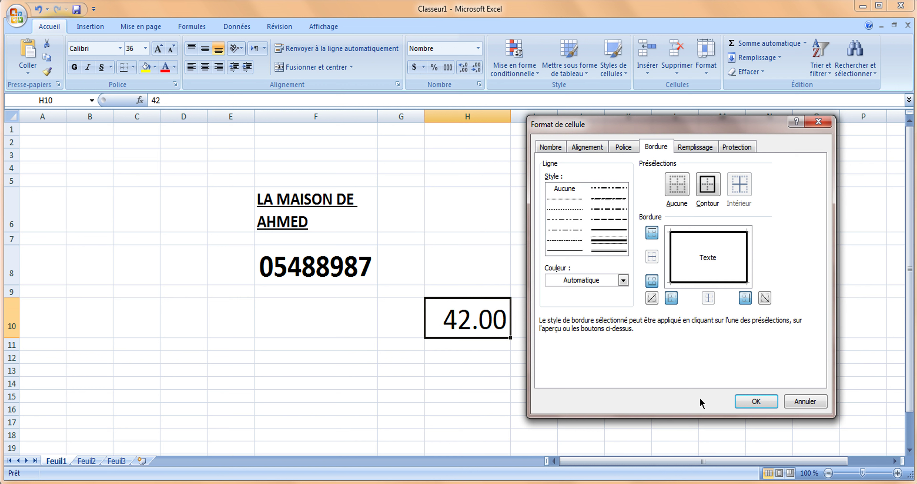
{"action": "left_click", "coordinate": [754, 401]}
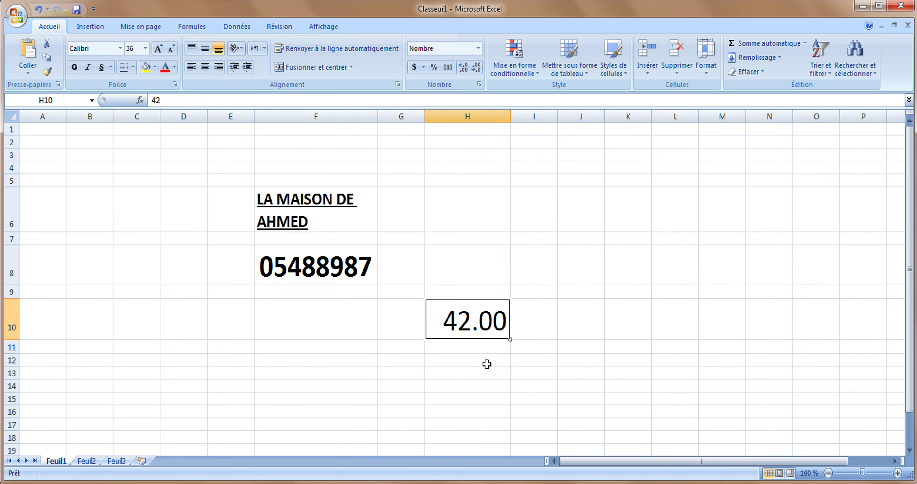
{"action": "left_click", "coordinate": [487, 364]}
{"action": "left_click", "coordinate": [584, 200]}
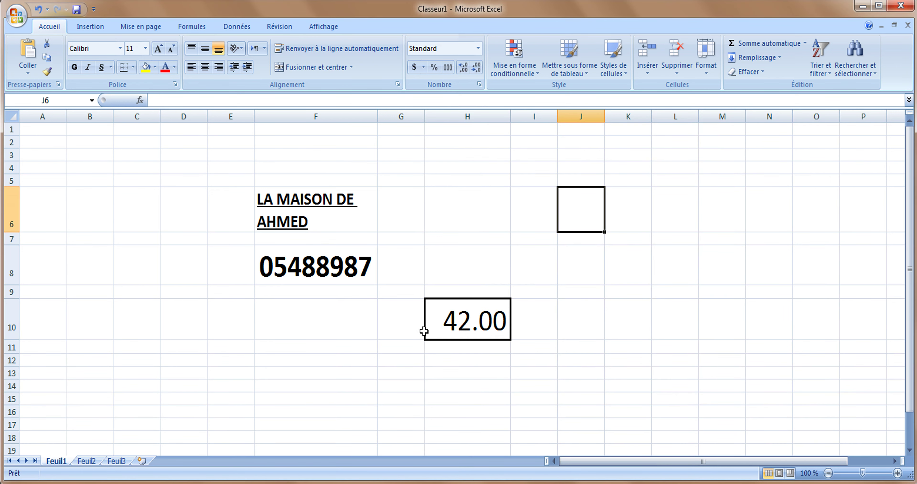
Step: Examine the border settings and the Verrouillée and Masquée protection options of cell H10
{"action": "left_click", "coordinate": [460, 326]}
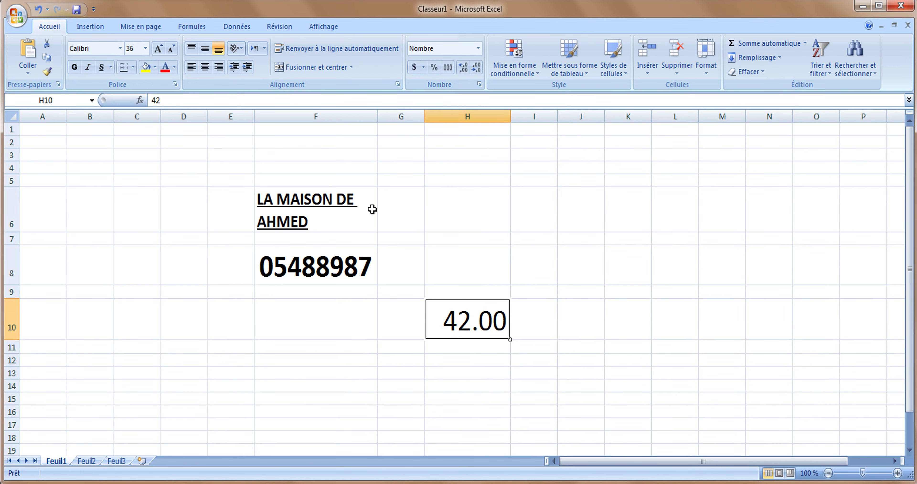
{"action": "left_click", "coordinate": [178, 86]}
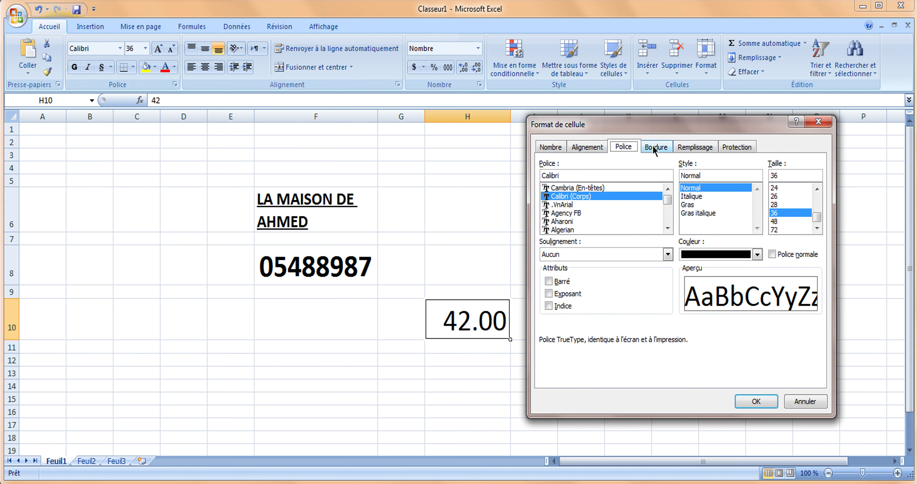
{"action": "left_click", "coordinate": [654, 149]}
{"action": "left_click", "coordinate": [738, 147]}
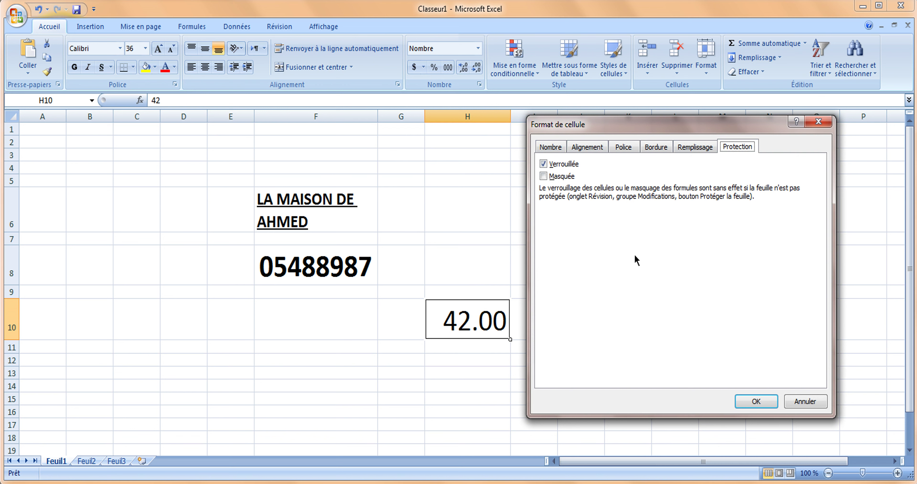
{"action": "left_click", "coordinate": [755, 401]}
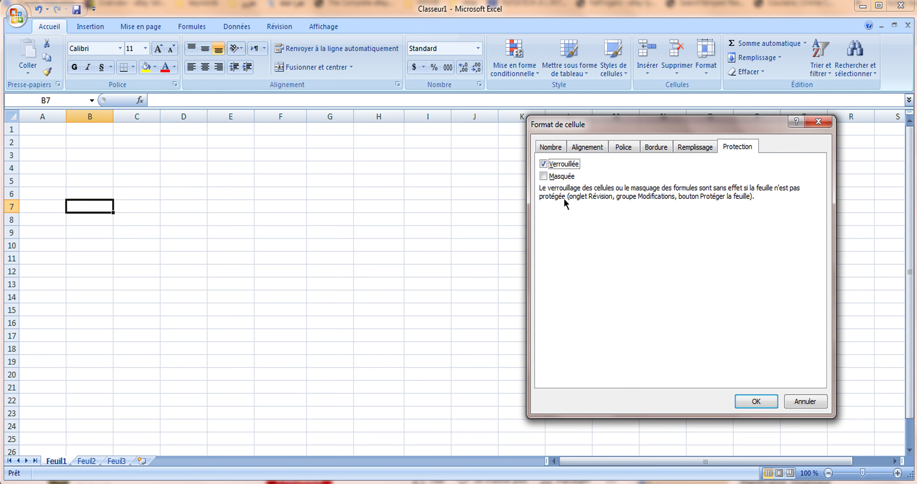
Step: Accept the protection settings of cell B7 and select cell E9 on the blank sheet
{"action": "left_click", "coordinate": [756, 401]}
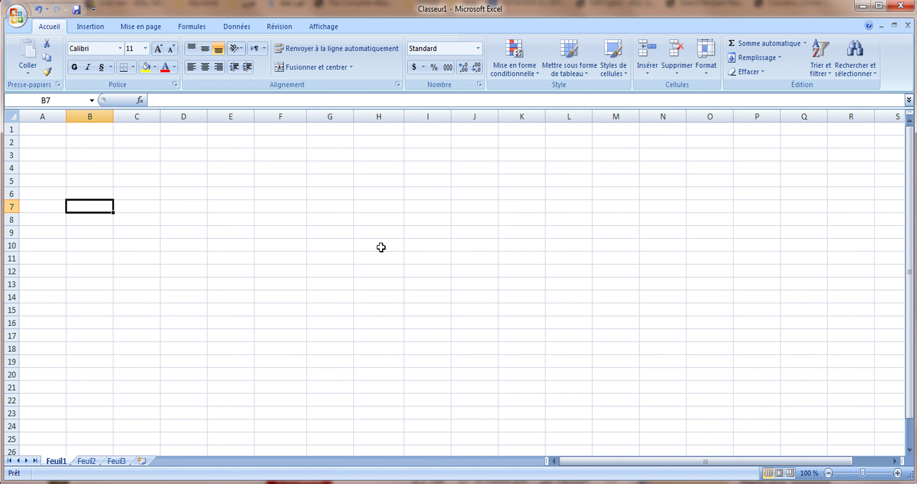
{"action": "left_click", "coordinate": [380, 246]}
{"action": "left_click", "coordinate": [249, 232]}
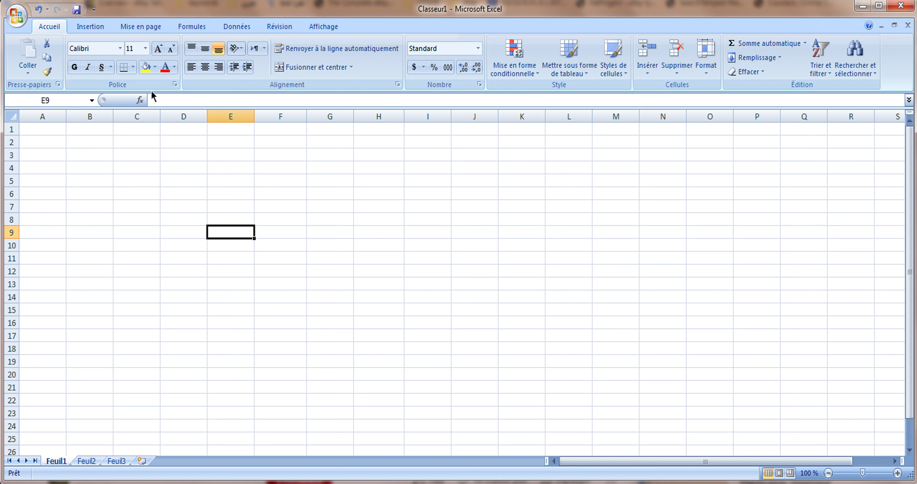